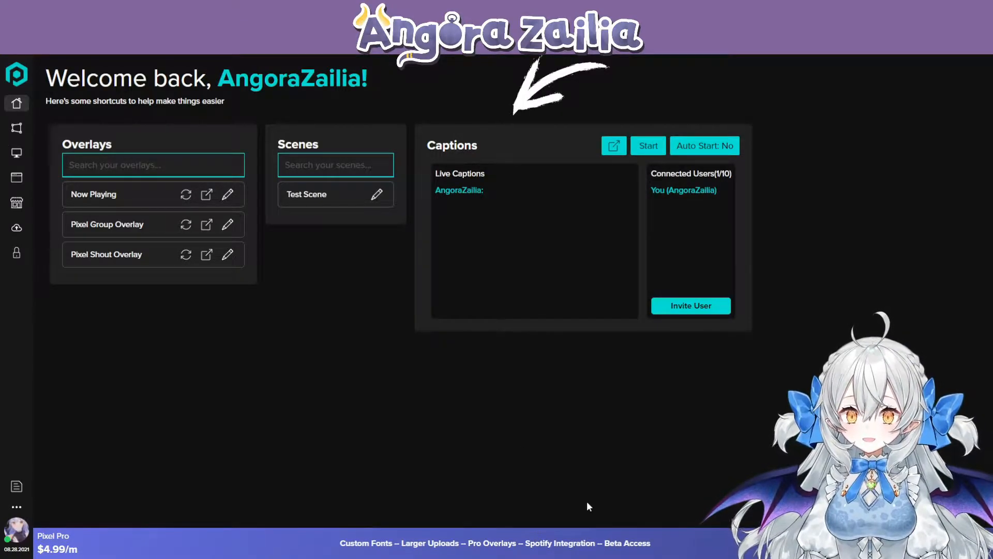
- Browse the overlay types available for creation from the Overlays page, including the Group overlay, without adding one
left_click(18, 134)
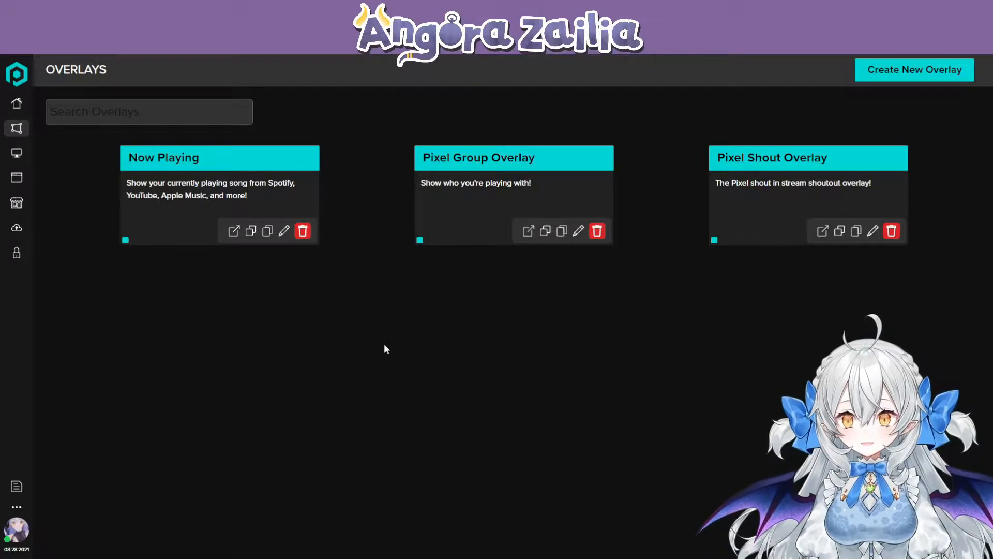
left_click(930, 69)
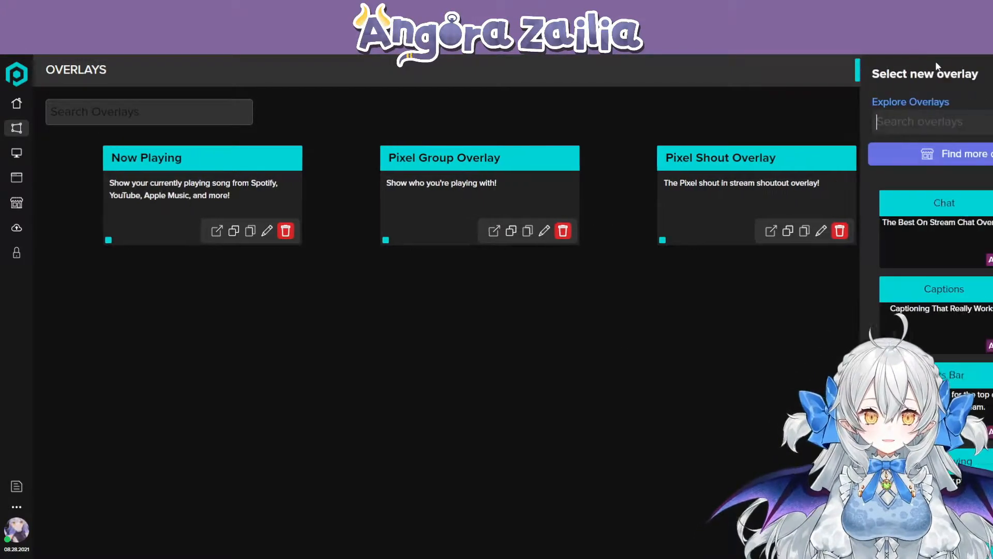
scroll(841, 253, "down", 4)
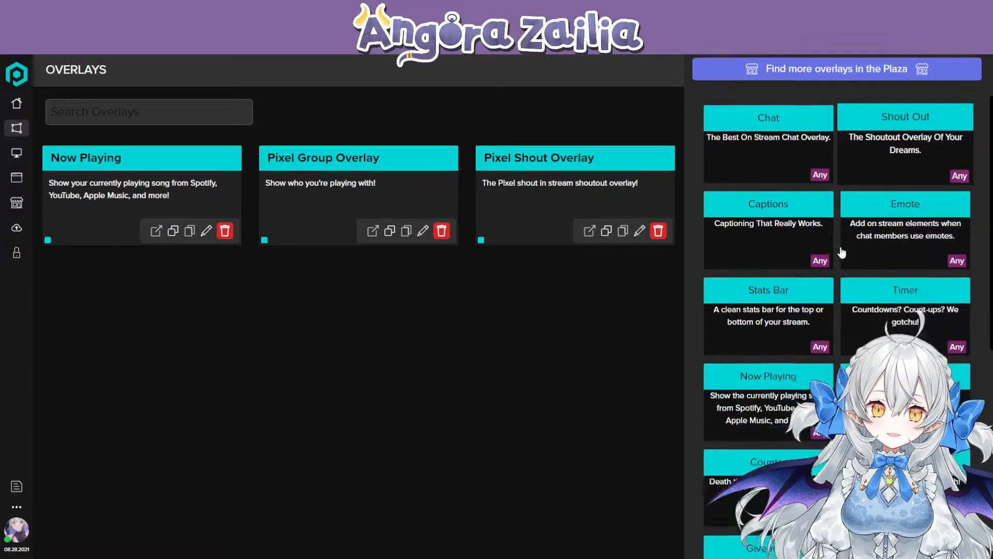
scroll(841, 253, "down", 6)
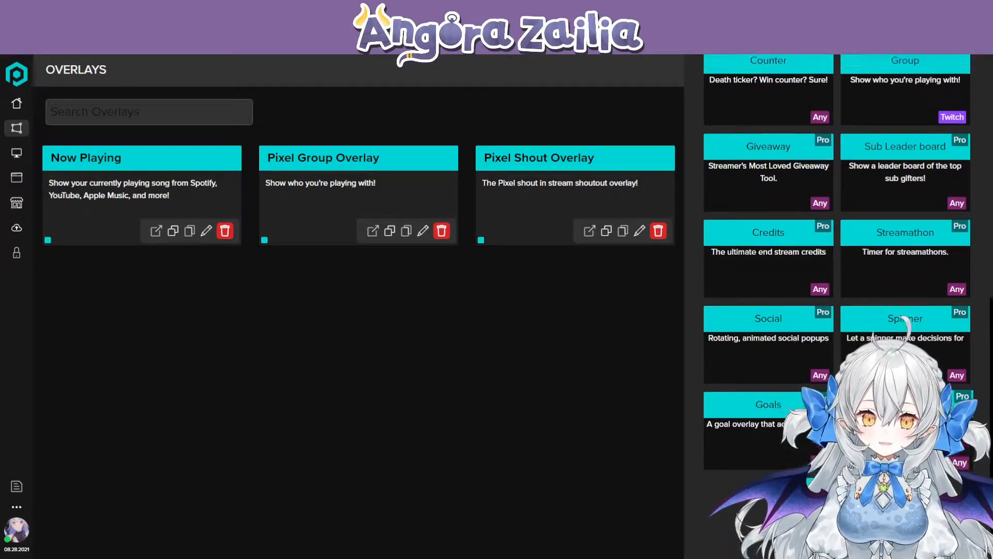
scroll(841, 253, "up", 5)
scroll(837, 305, "down", 4)
scroll(837, 306, "up", 8)
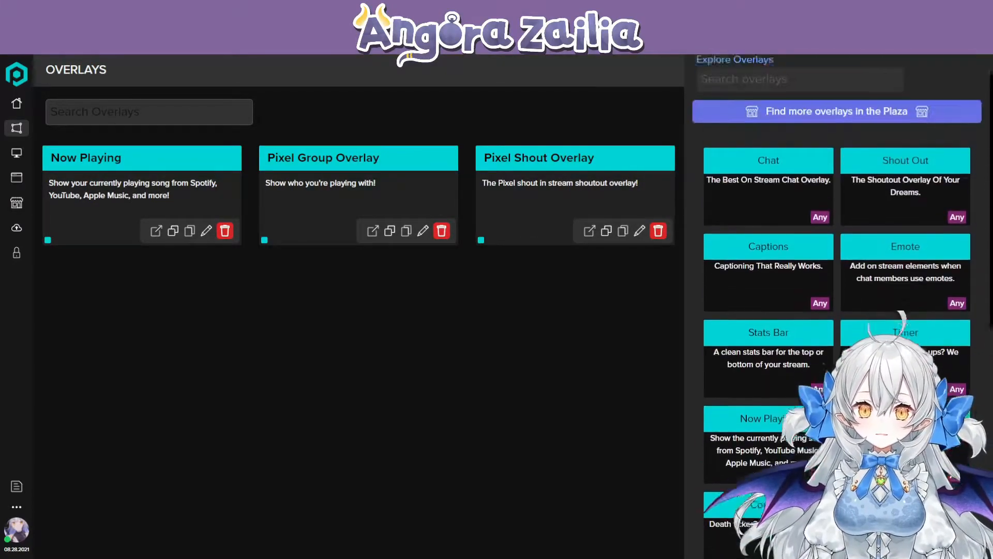
scroll(828, 155, "down", 2)
left_click(824, 136)
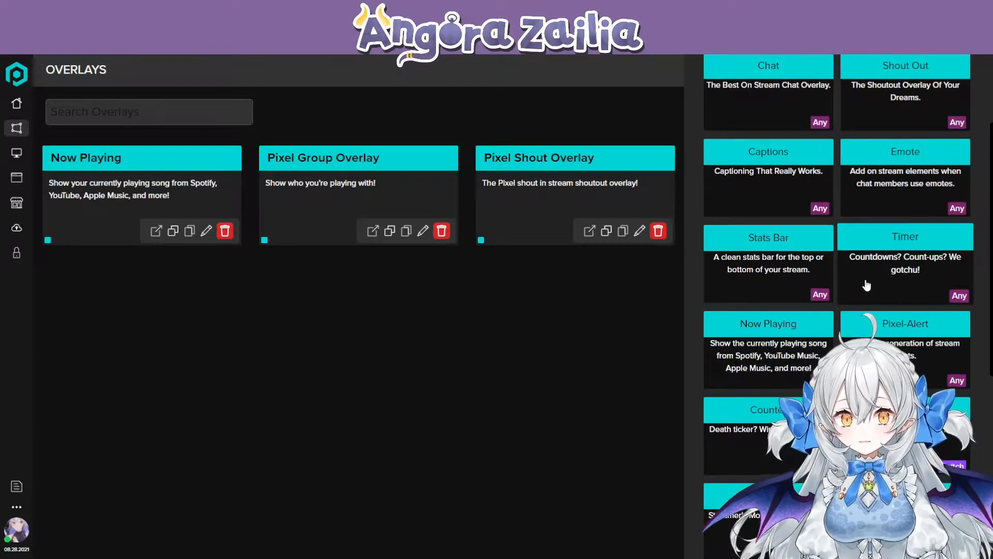
scroll(886, 316, "down", 3)
scroll(886, 315, "down", 4)
scroll(934, 192, "up", 3)
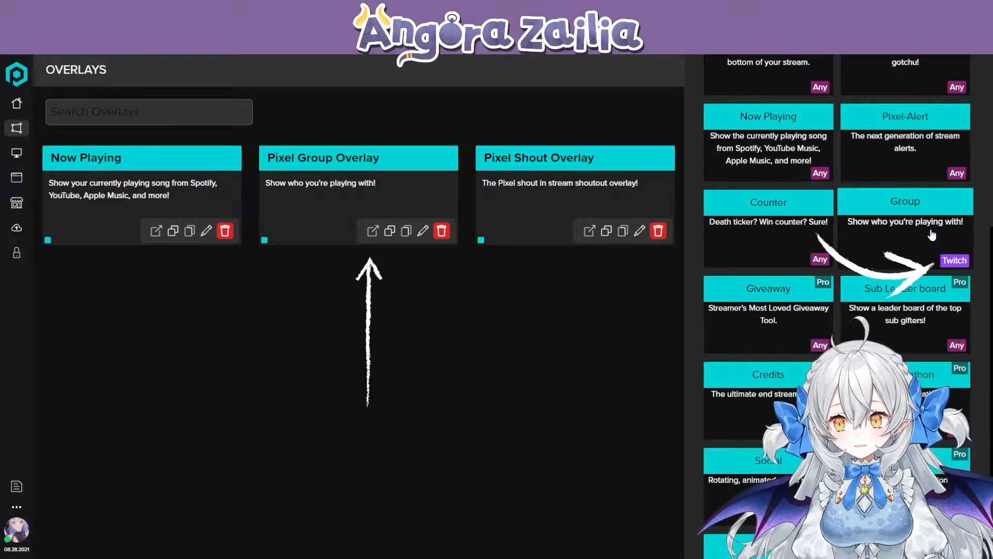
scroll(905, 310, "down", 3)
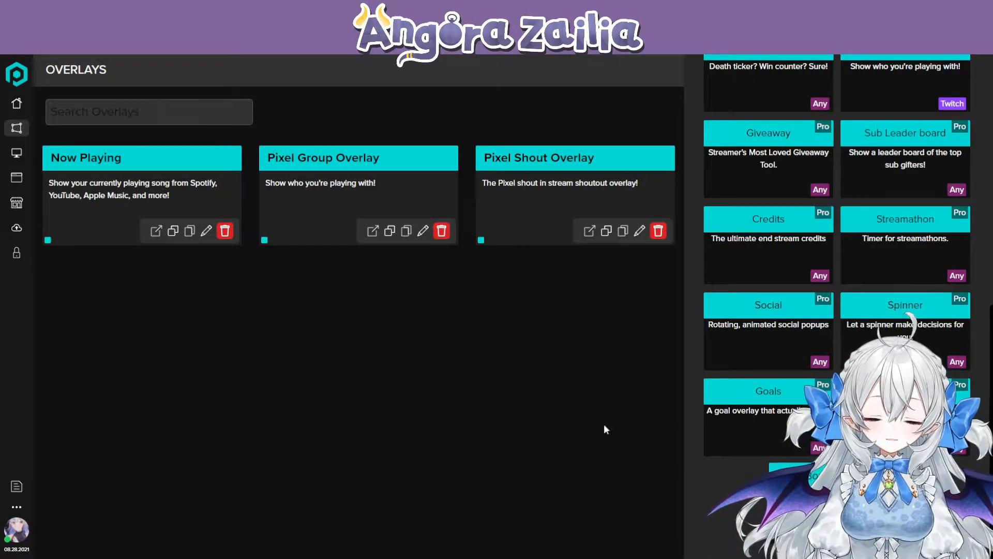
left_click(157, 334)
- Look over the saved scenes and compare them with the saved overlays
left_click(17, 153)
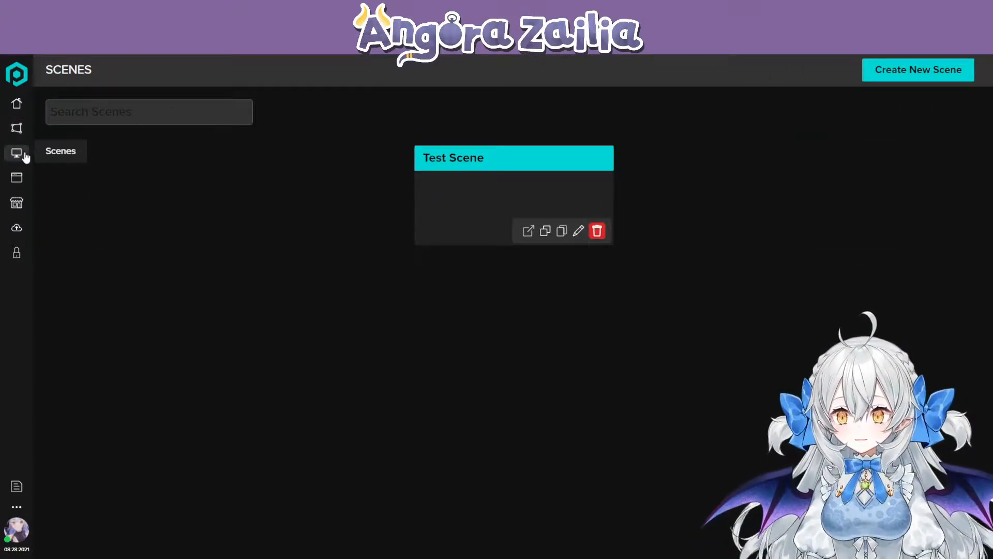
left_click(16, 128)
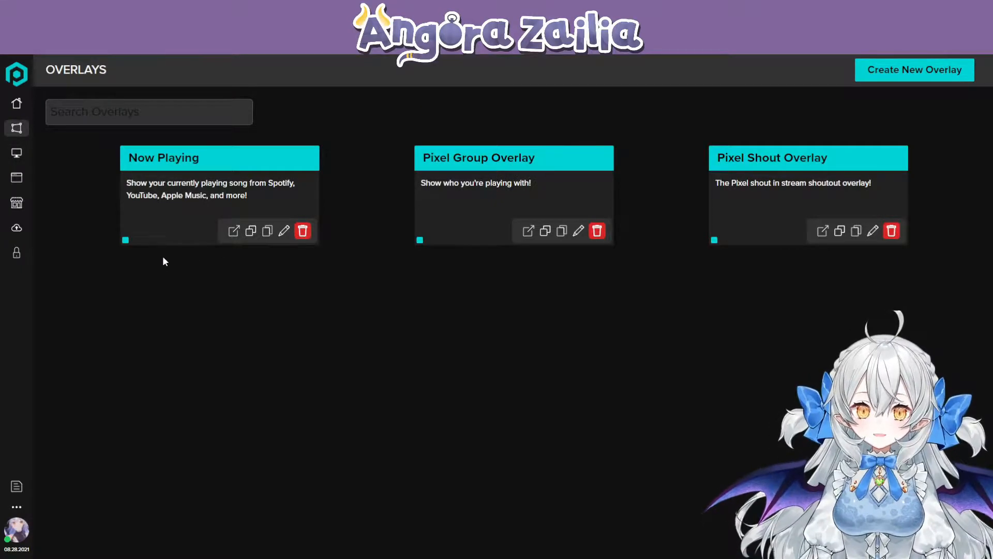
left_click(16, 155)
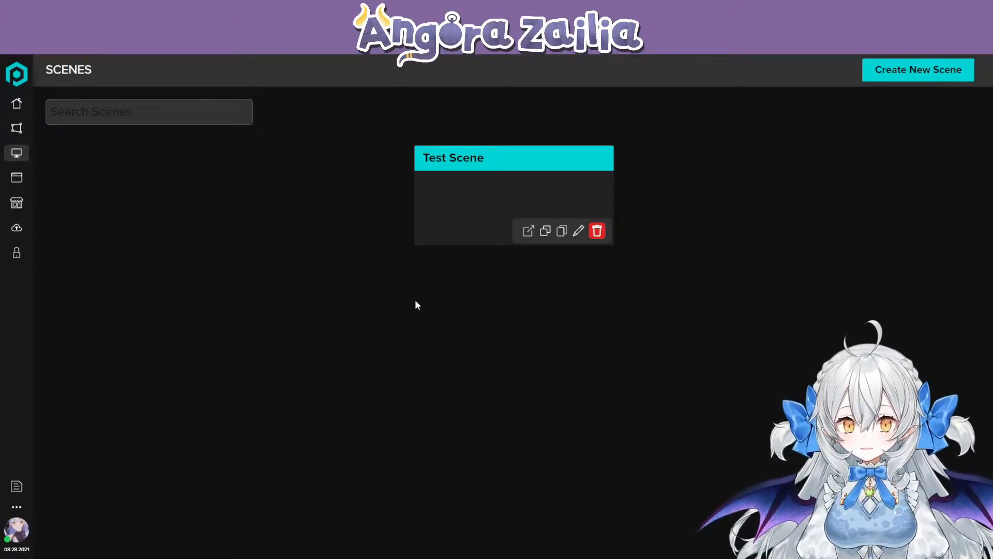
- Browse the community-made overlays and scenes offered in Pixel Plaza's Discover section
left_click(10, 206)
scroll(340, 384, "down", 2)
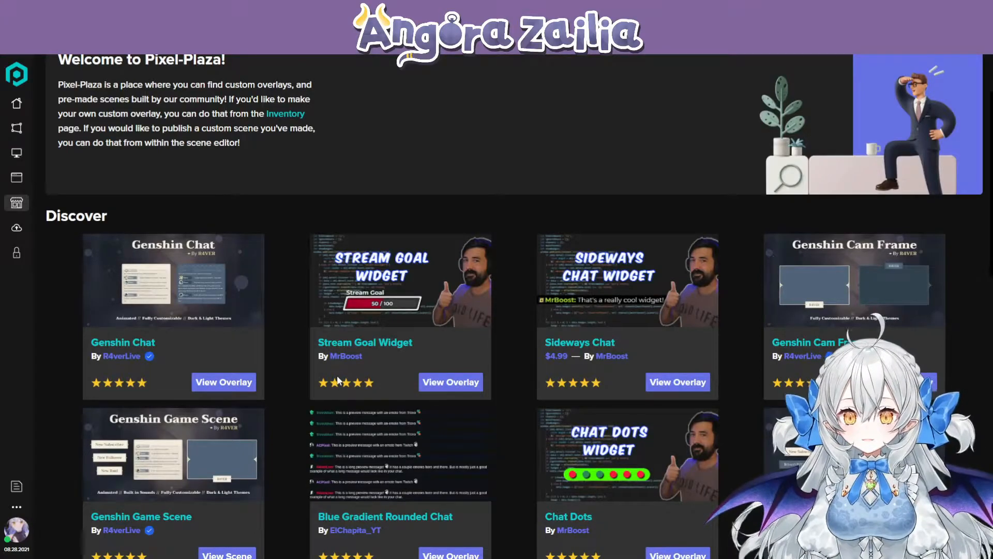
scroll(339, 380, "down", 2)
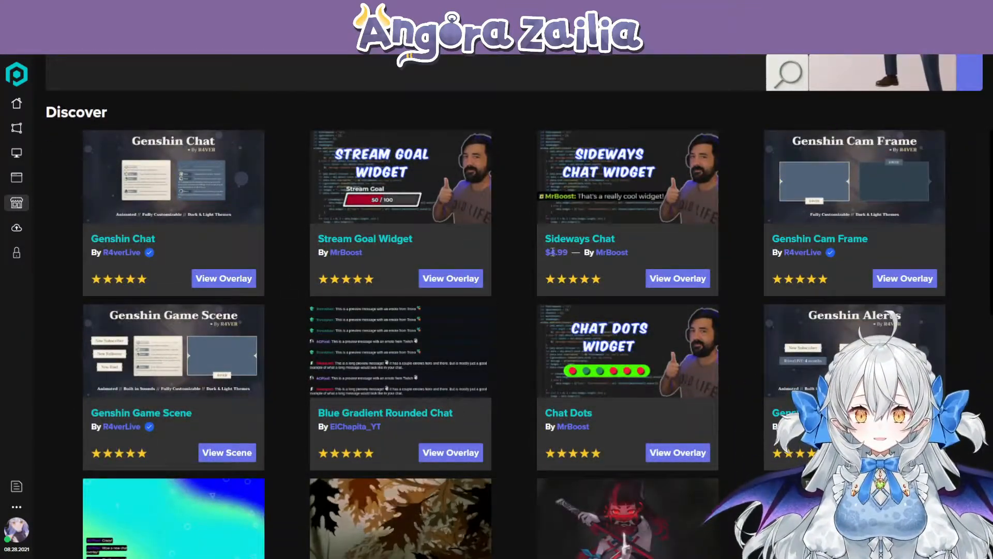
scroll(490, 425, "down", 1)
scroll(492, 427, "down", 2)
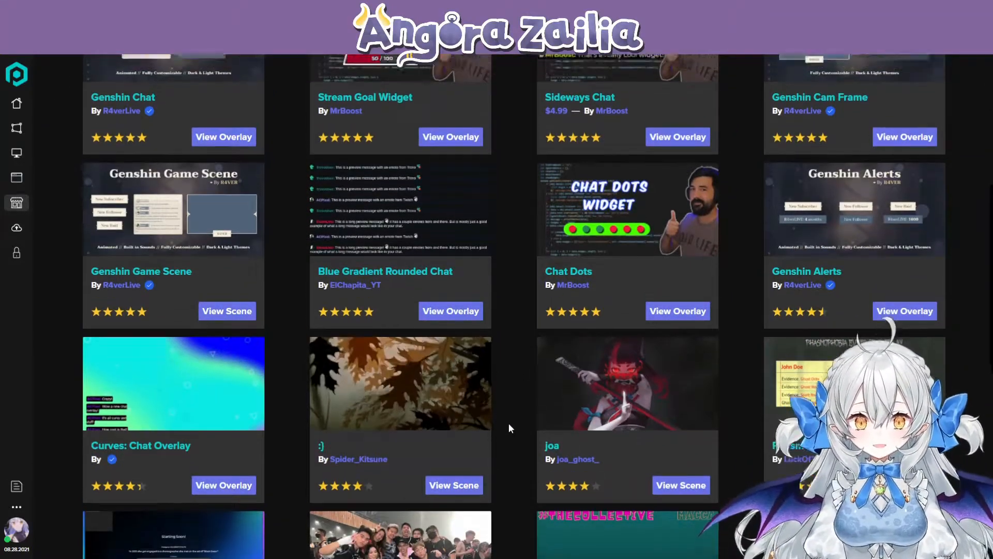
scroll(508, 423, "up", 6)
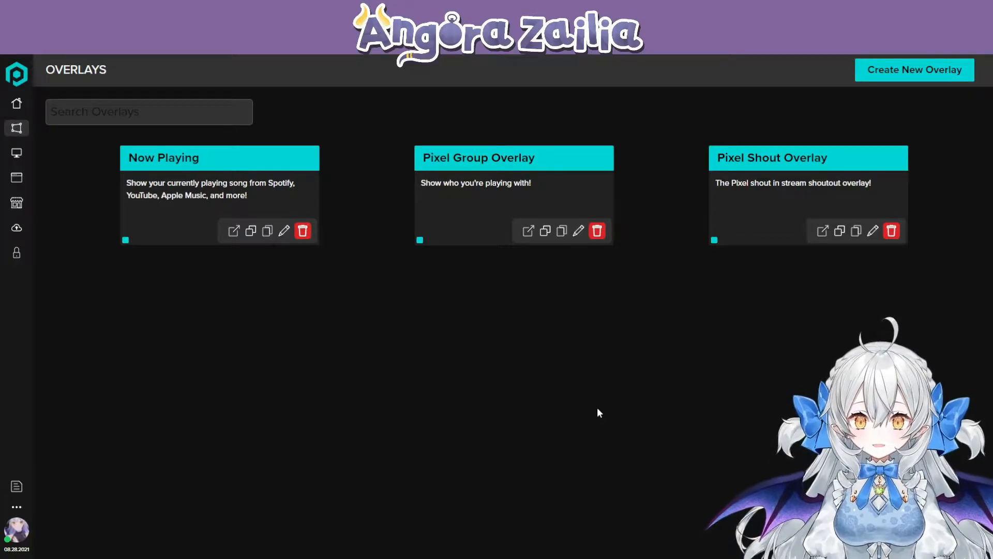
- Locate the Group overlay among the overlay types that can be created, and close the selection without adding it
left_click(899, 73)
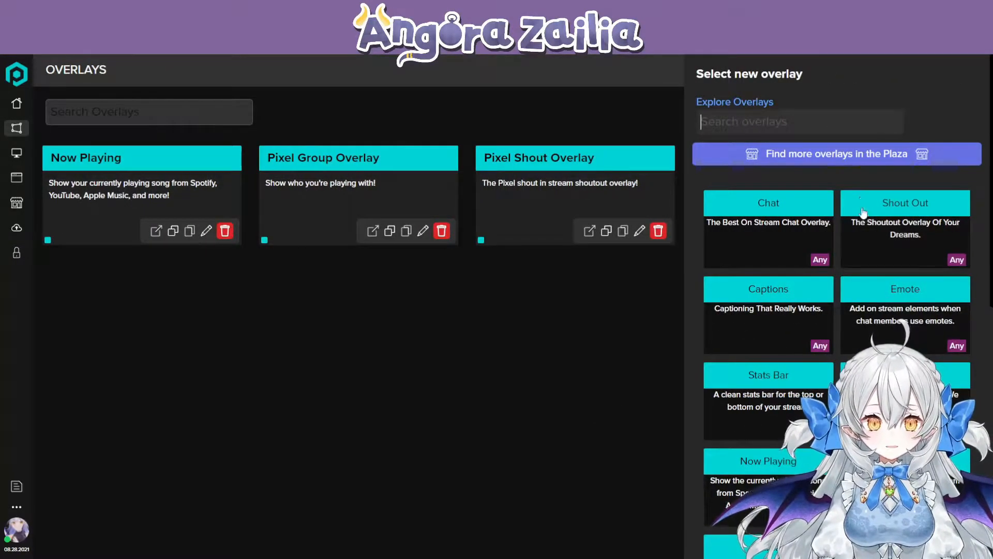
scroll(843, 205, "down", 3)
scroll(843, 204, "down", 3)
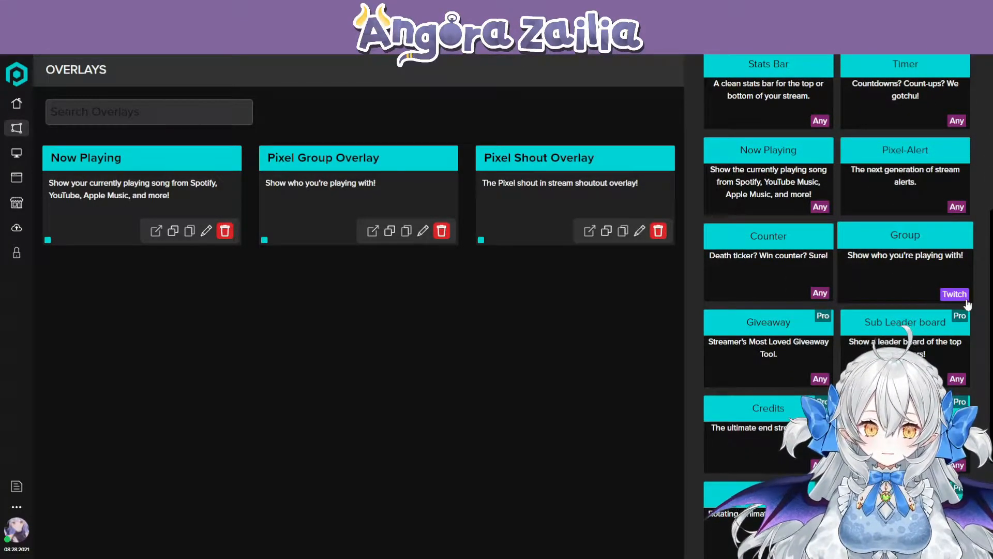
left_click(536, 358)
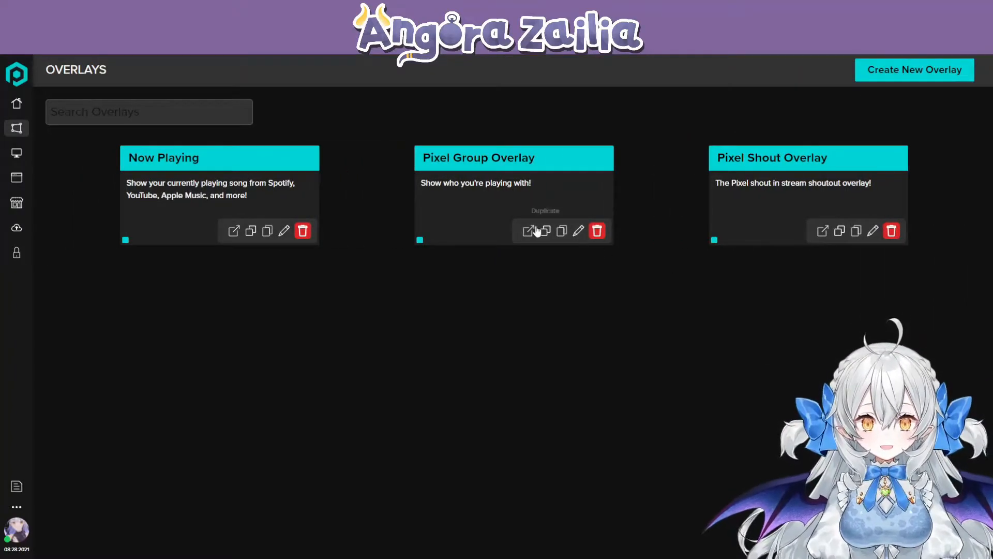
- Open the Pixel Group Overlay for editing and review its title, description and style settings
left_click(579, 231)
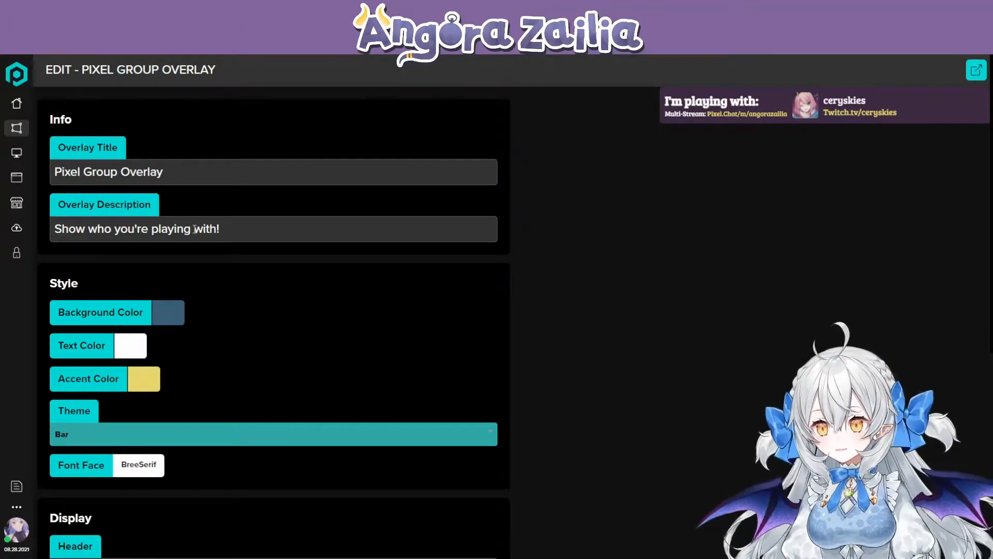
scroll(232, 307, "down", 1)
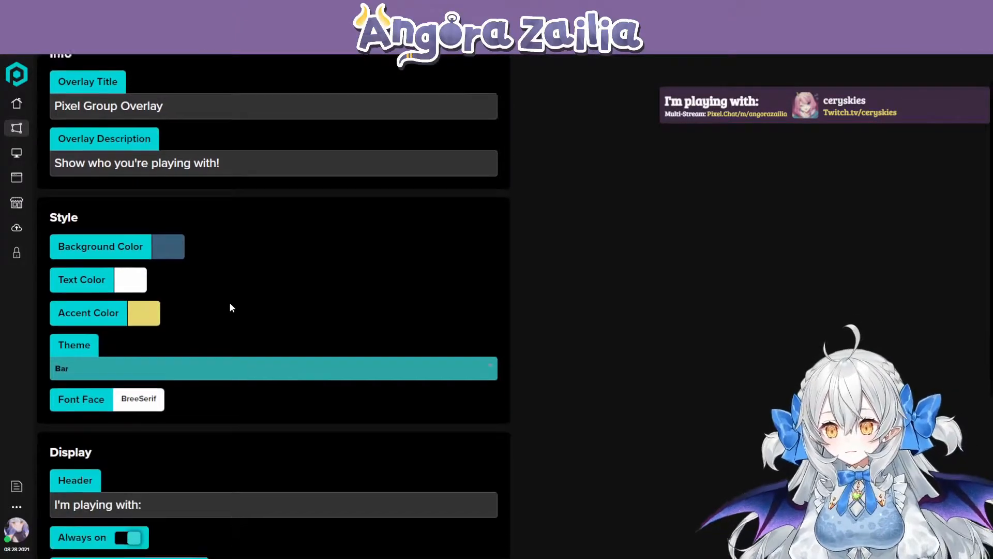
scroll(231, 306, "down", 1)
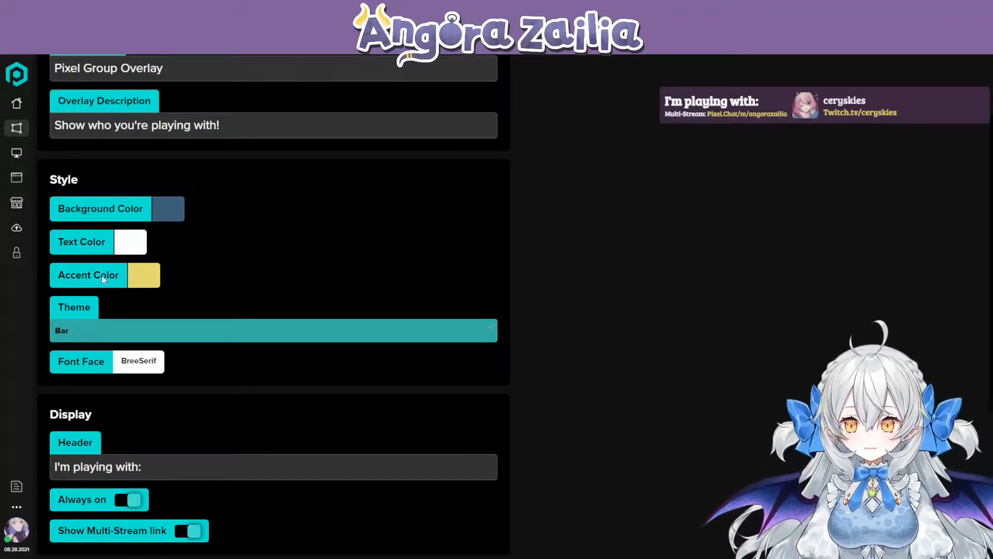
- Try the Slim and Regular themes on the group overlay and return its theme to Bar
scroll(95, 297, "down", 1)
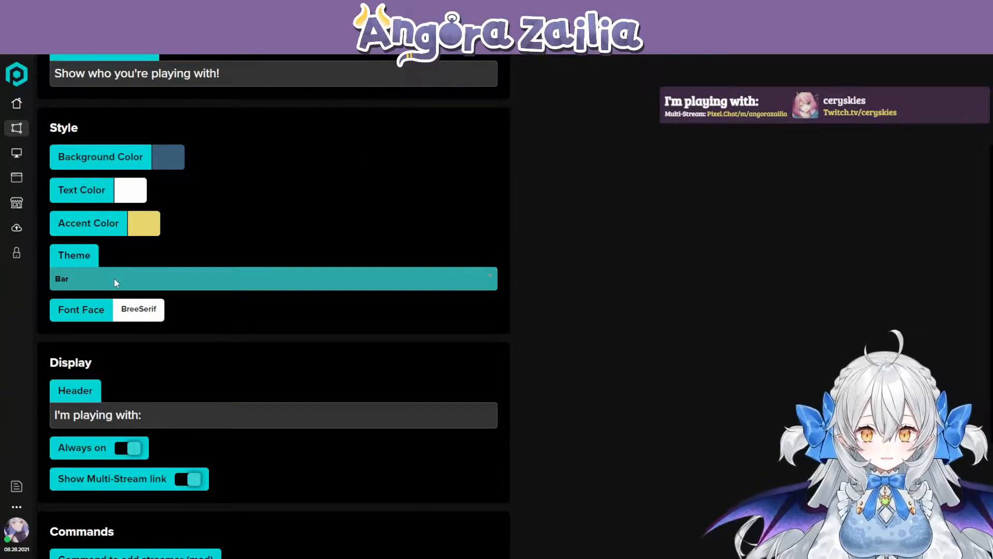
left_click(113, 283)
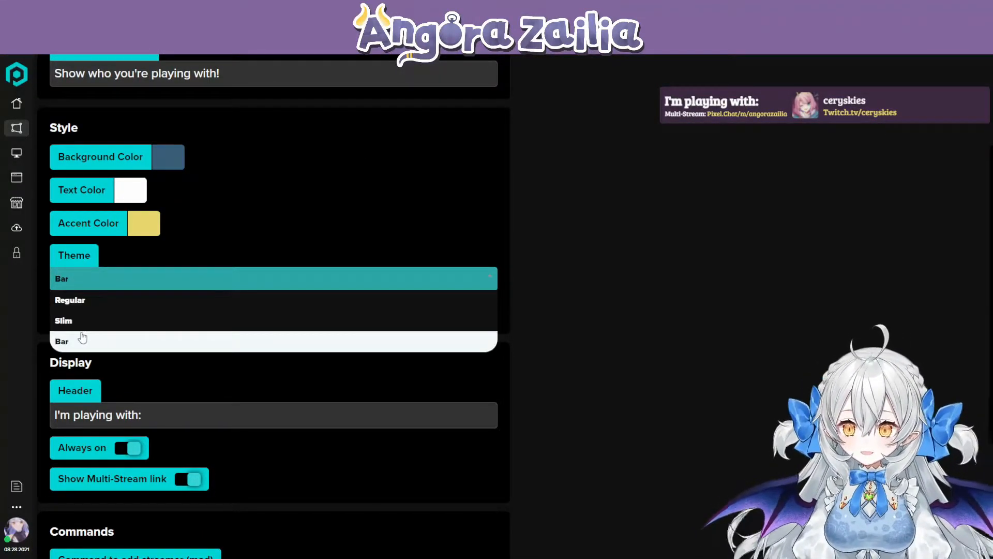
left_click(75, 321)
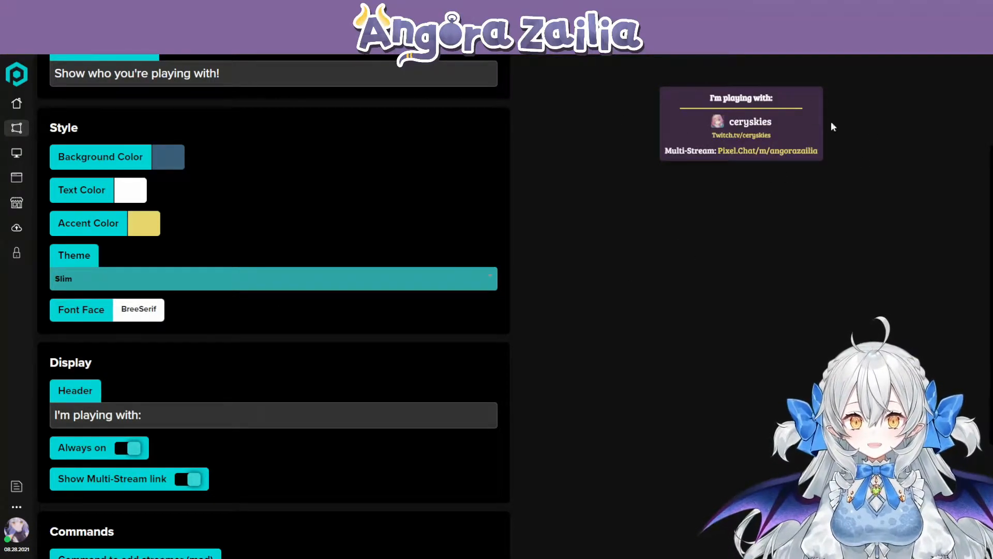
left_click(75, 282)
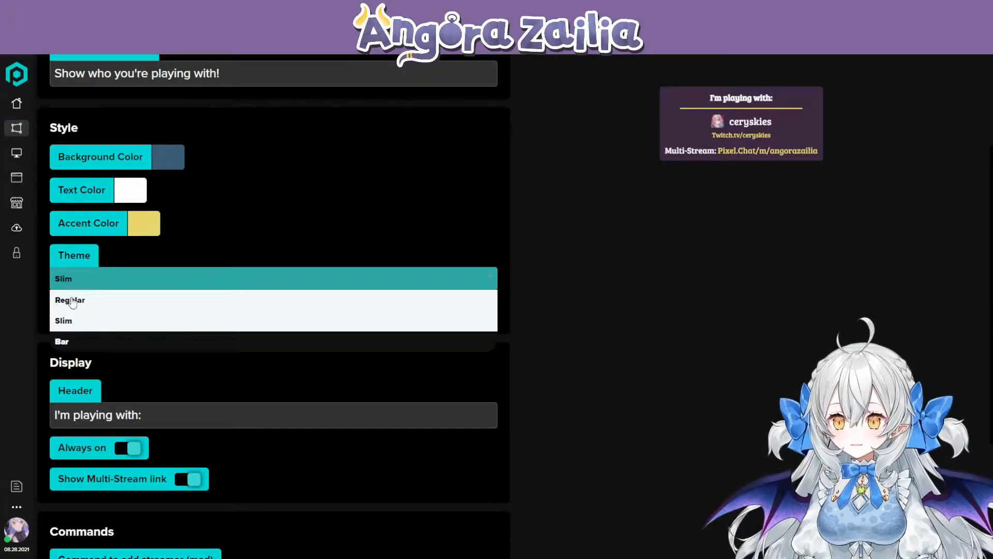
left_click(73, 299)
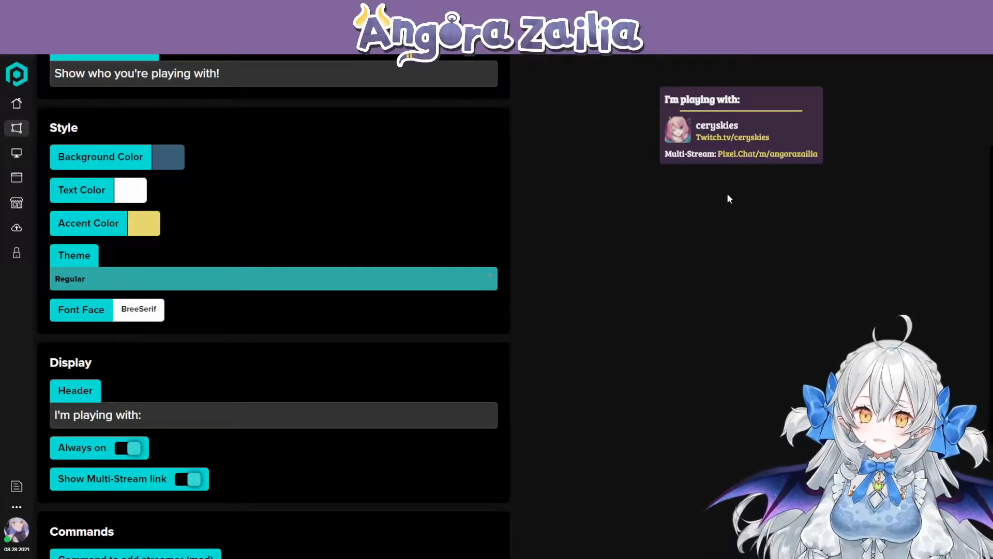
left_click(147, 277)
left_click(93, 341)
- Browse the fonts available for the overlay and test sample text in the Oribtron preview without selecting a font
scroll(205, 338, "down", 1)
scroll(207, 337, "down", 1)
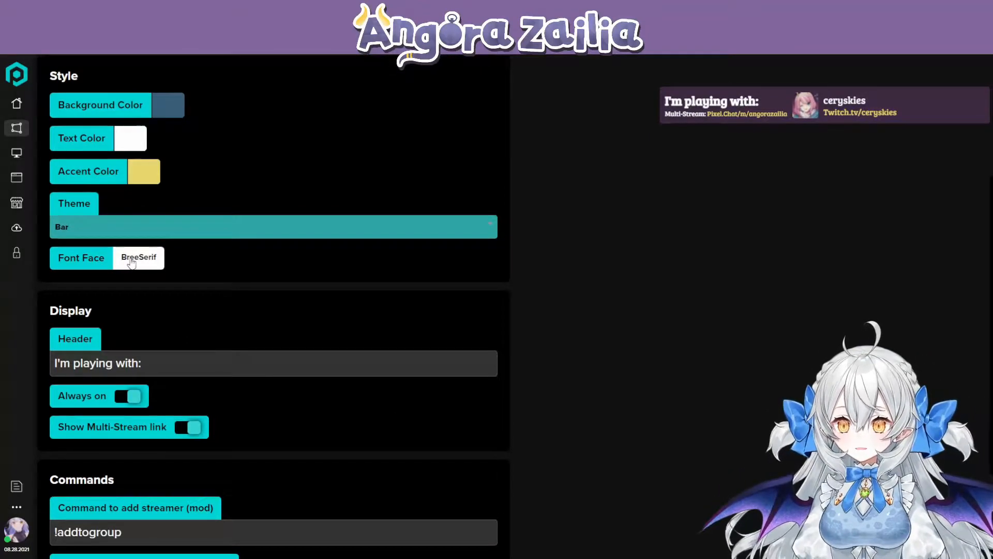
left_click(130, 258)
scroll(537, 293, "down", 4)
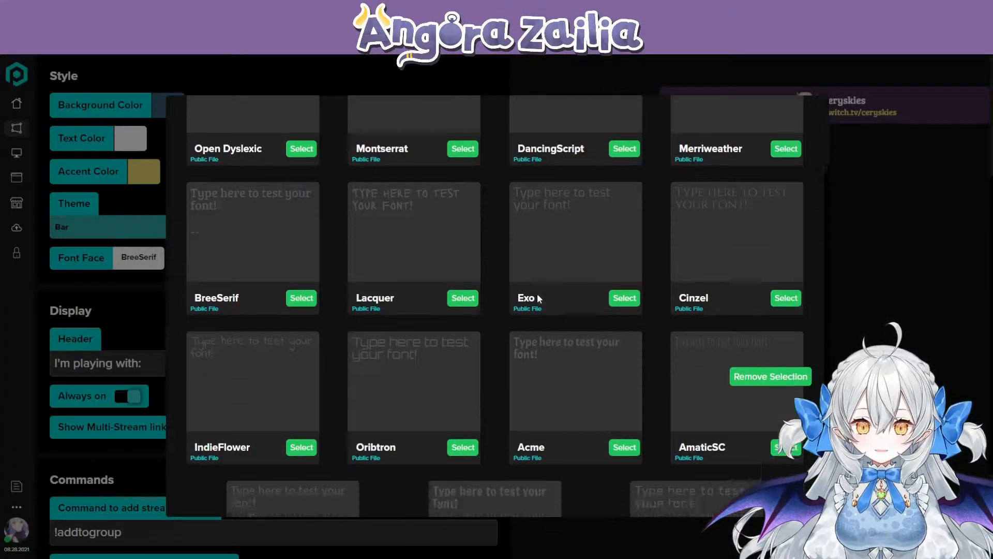
left_click(398, 267)
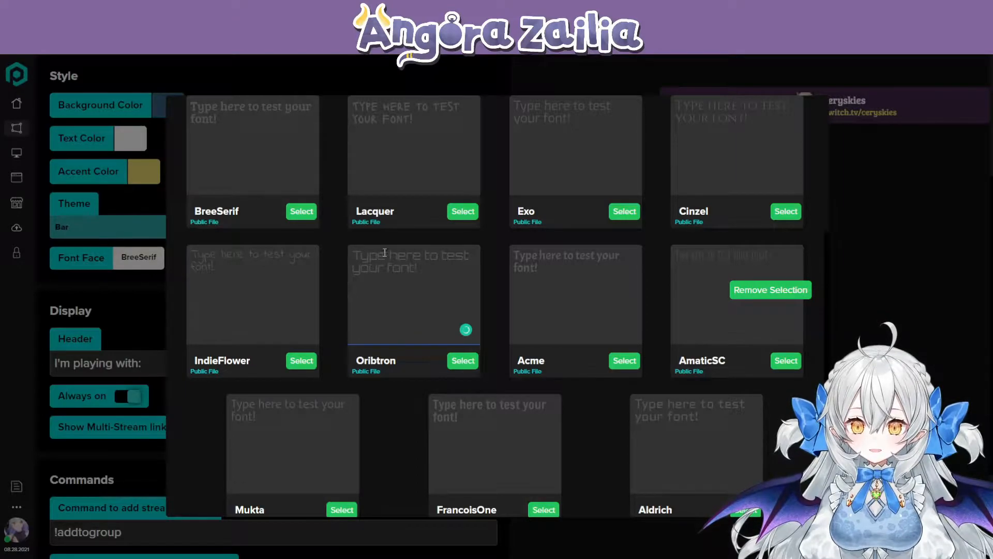
type("sldjkfmgd")
key("BackSpace")
key("BackSpace")
key("BackSpace")
key("BackSpace")
key("BackSpace")
key("BackSpace")
key("BackSpace")
key("BackSpace")
key("BackSpace")
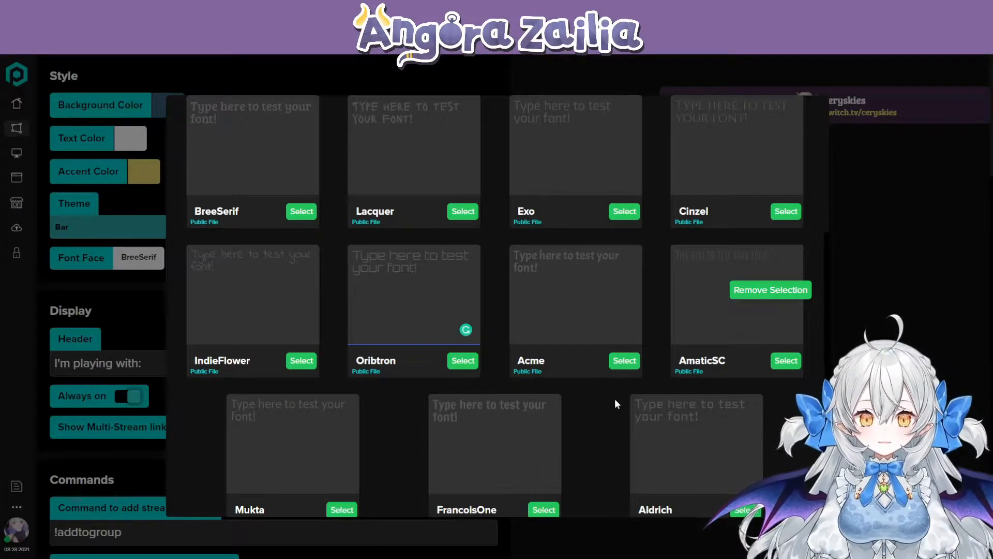
scroll(587, 453, "up", 3)
scroll(588, 454, "up", 2)
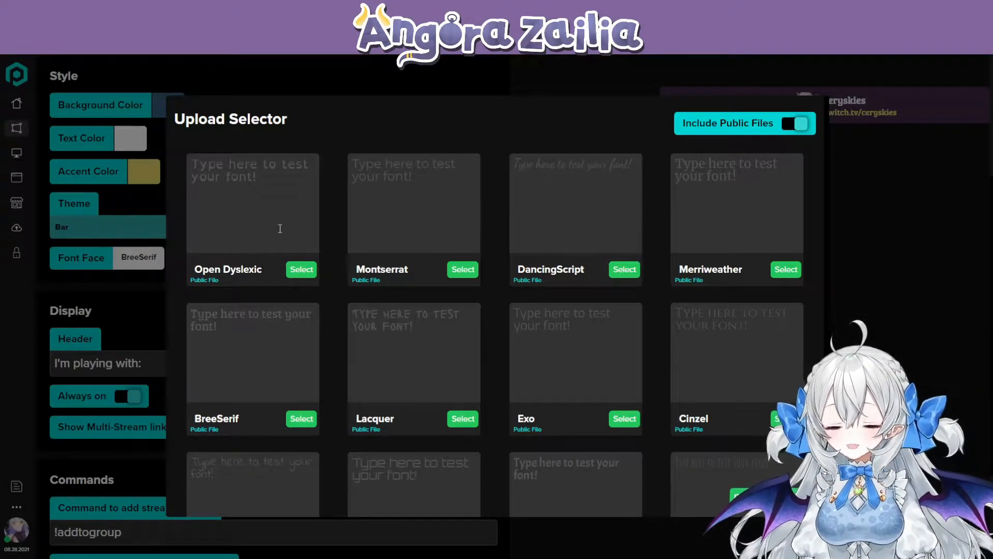
key("Escape")
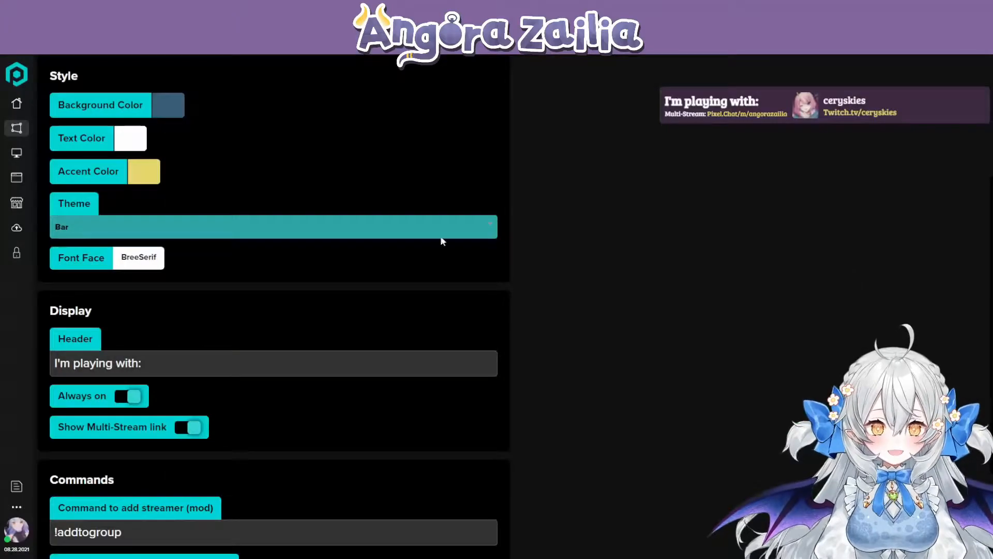
- Examine the overlay's header text, display toggles and the commands for adding and removing streamers
scroll(188, 304, "down", 2)
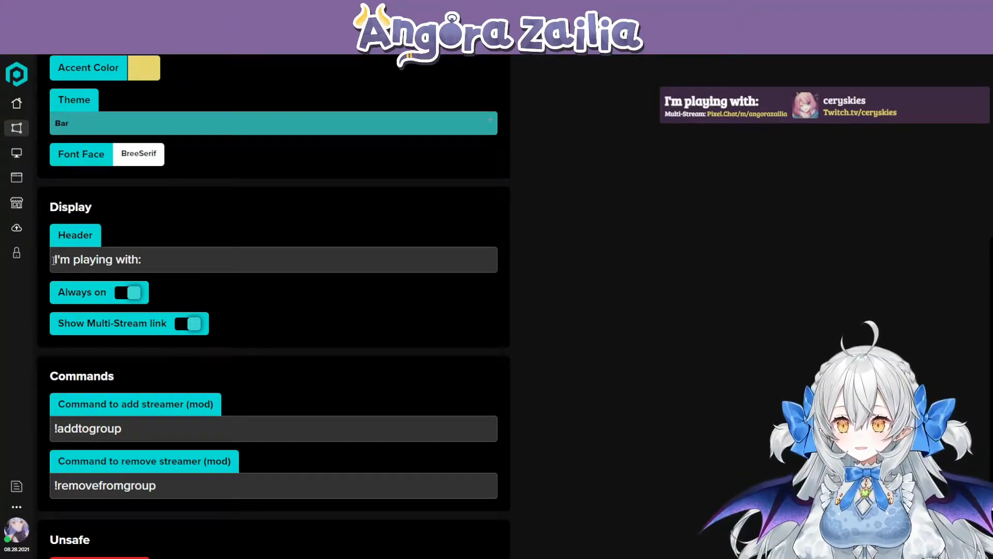
left_click(231, 261)
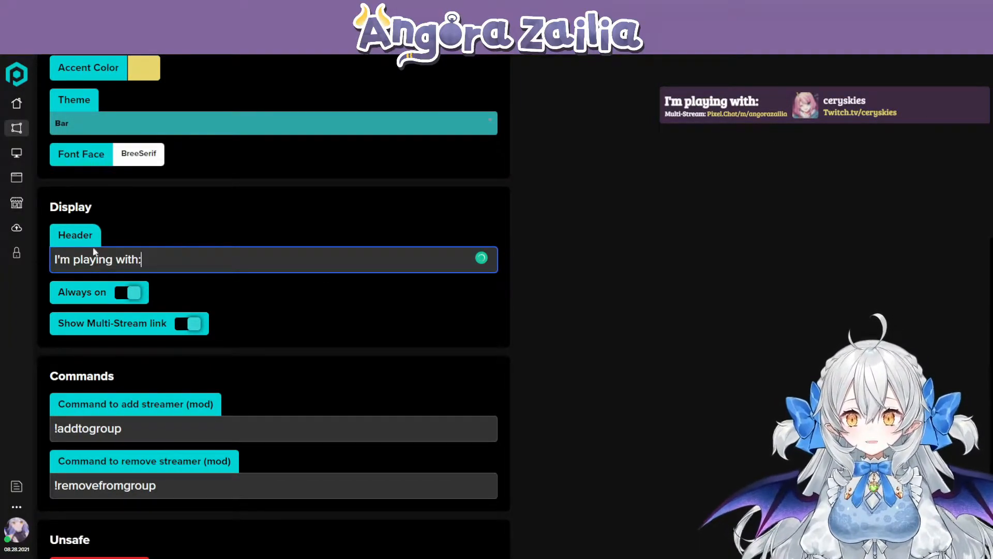
scroll(156, 248, "down", 1)
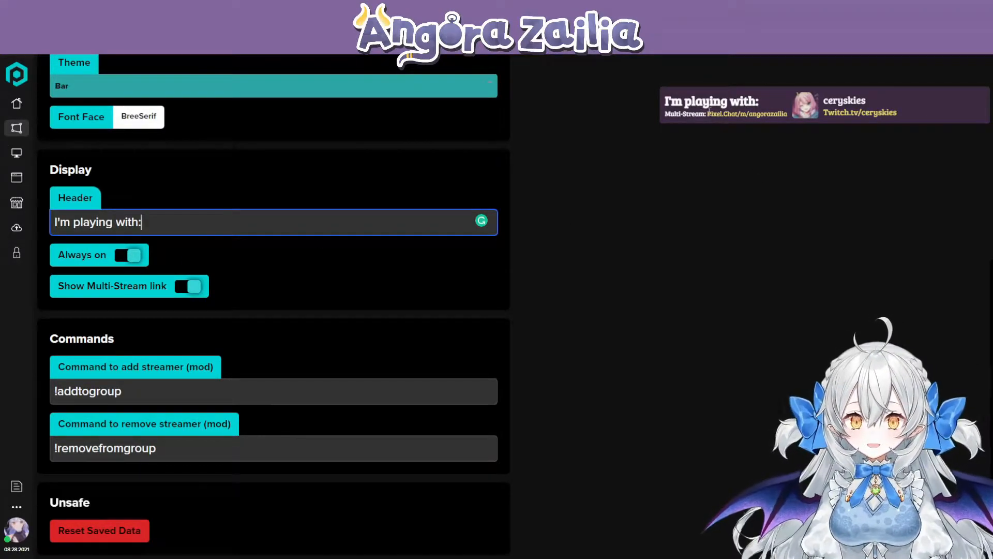
- Try the group overlay with Always on disabled and a 100-second popup length, return the length to 10 seconds and re-enable Always on
left_click(133, 256)
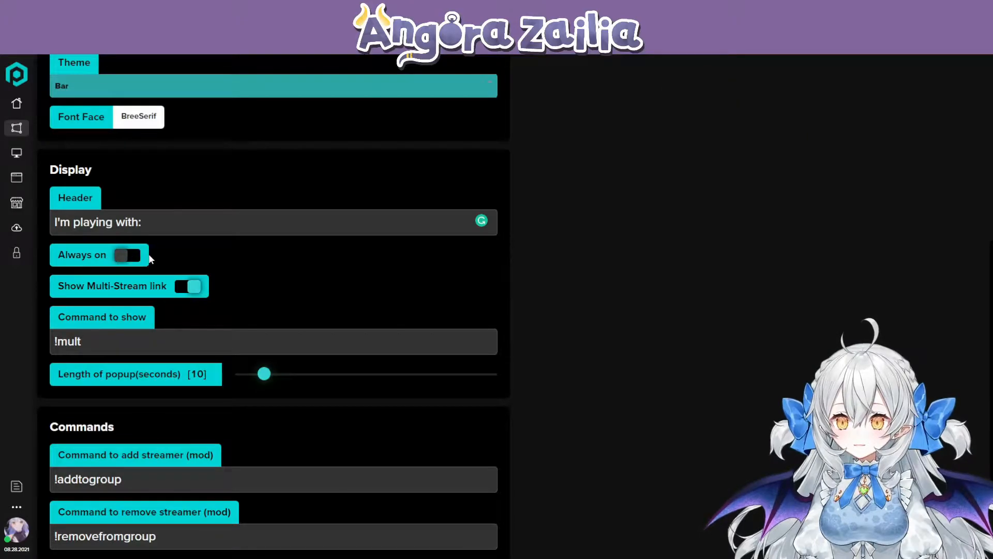
scroll(142, 257, "down", 2)
left_click_drag(54, 253, 90, 252)
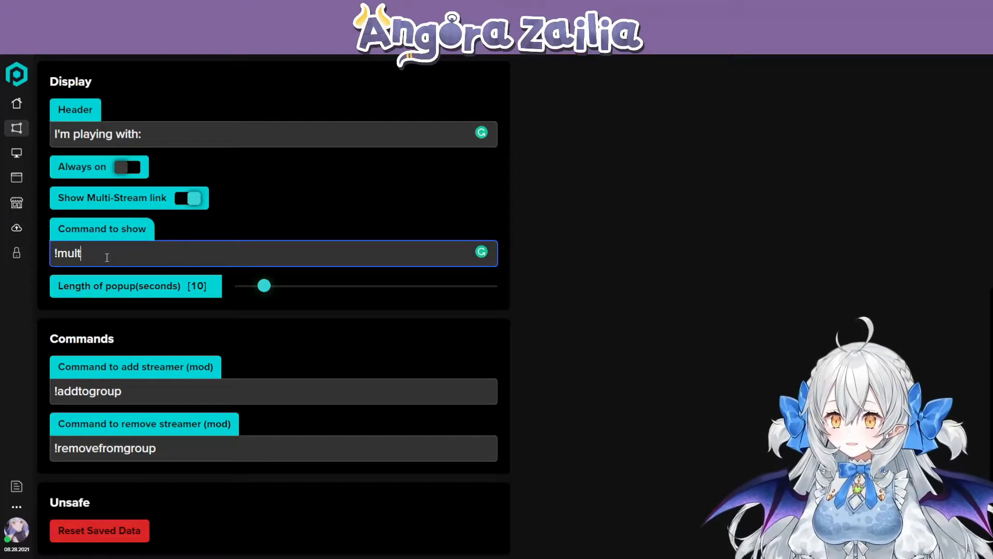
left_click_drag(57, 288, 204, 286)
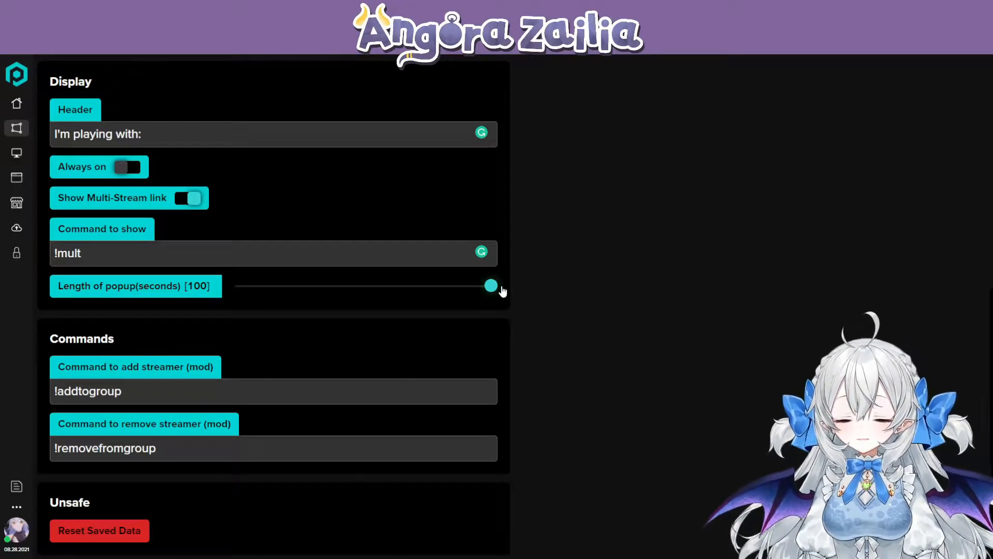
left_click_drag(502, 291, 325, 293)
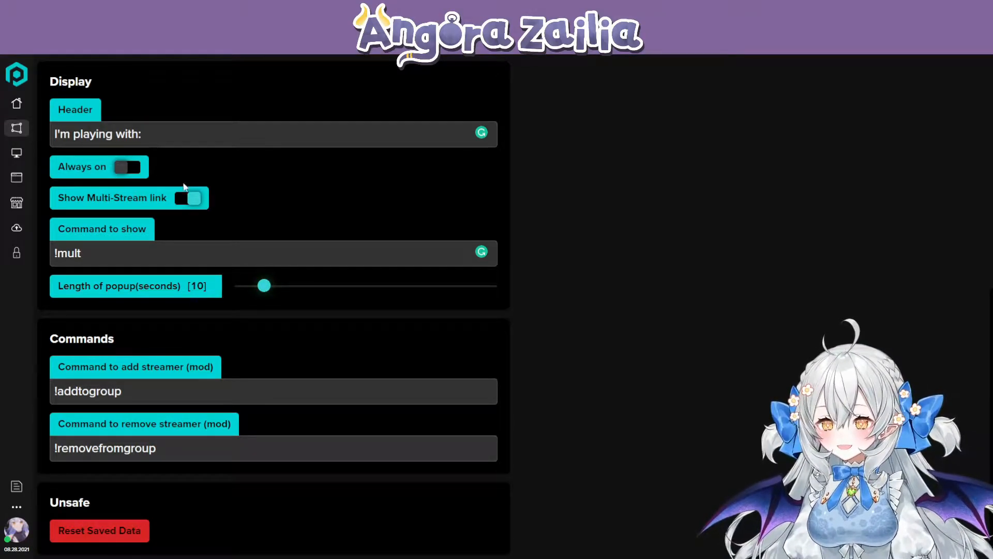
left_click(126, 167)
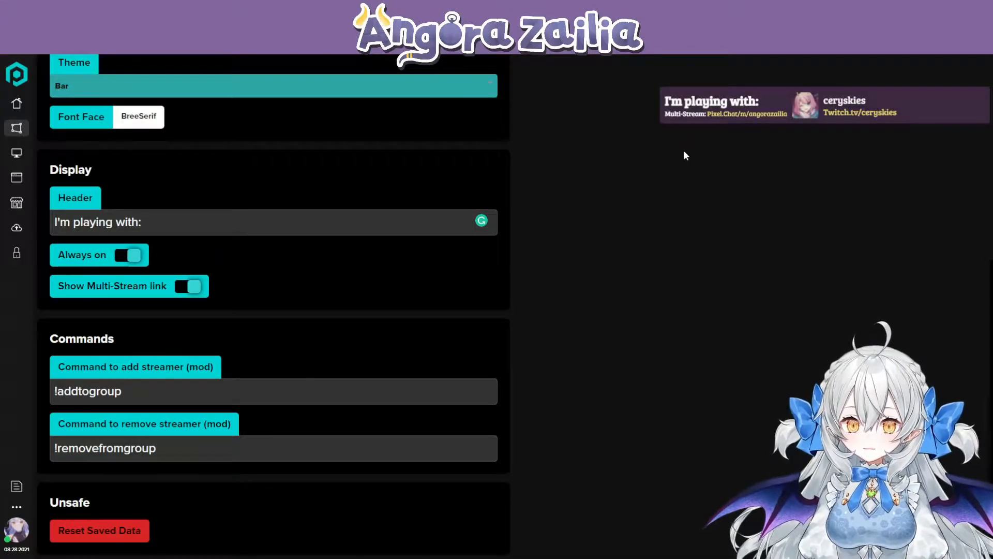
- Try the group overlay without its Multi-Stream link and with Always on disabled, and switch both options back on
left_click_drag(54, 289, 153, 286)
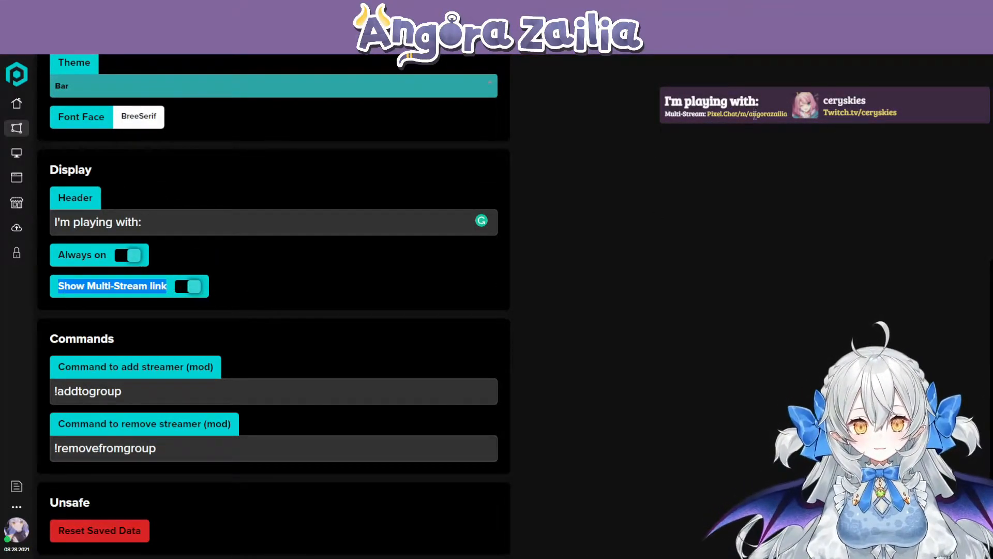
left_click_drag(708, 114, 732, 116)
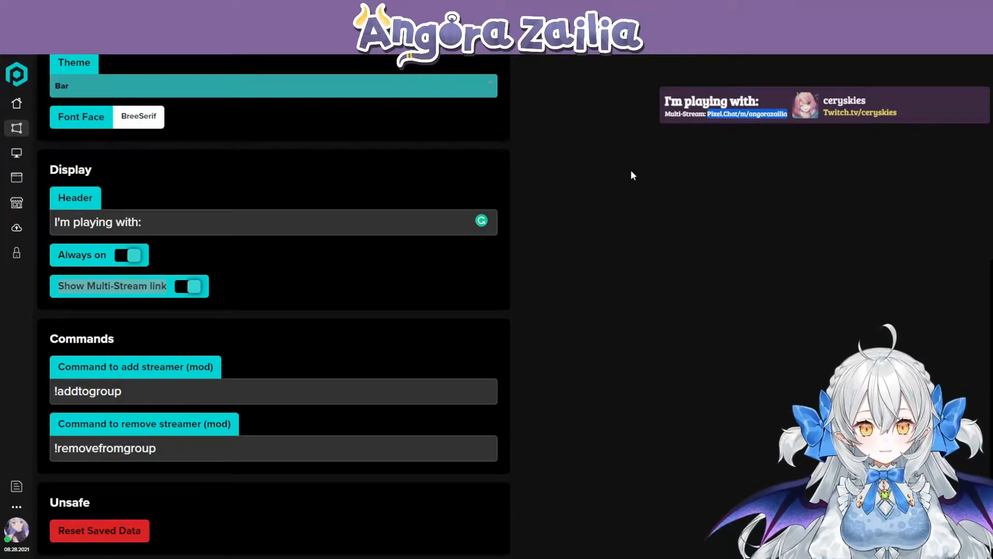
left_click(194, 294)
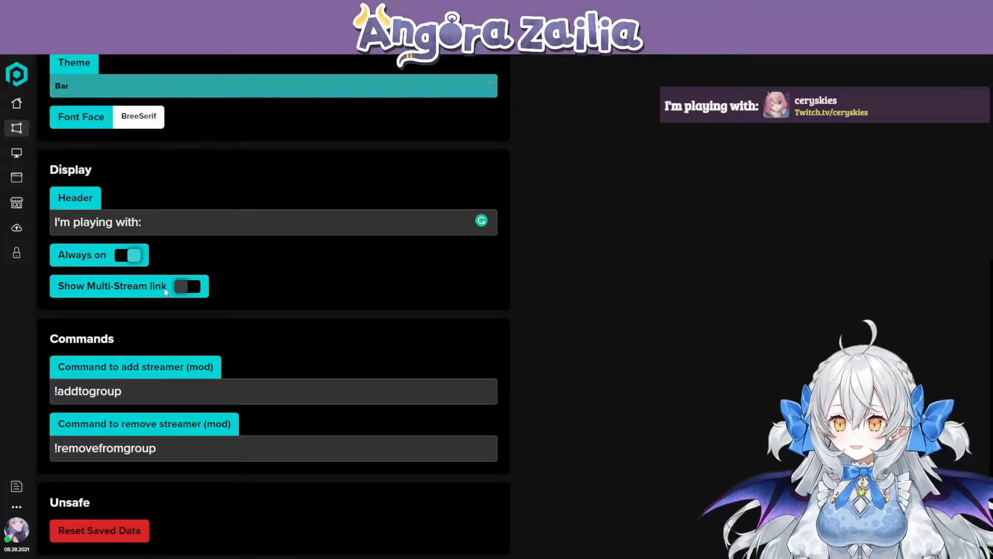
left_click(134, 256)
left_click(131, 163)
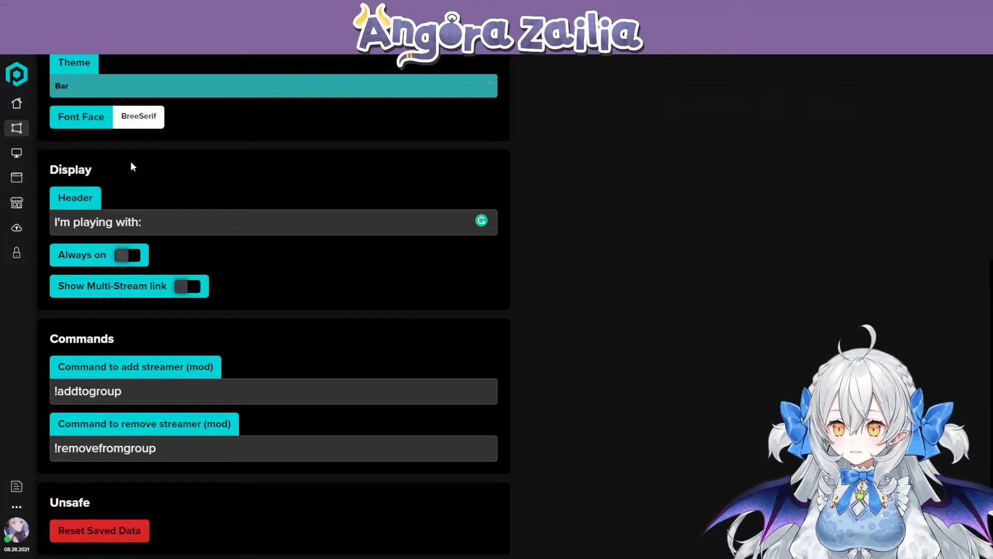
left_click(191, 290)
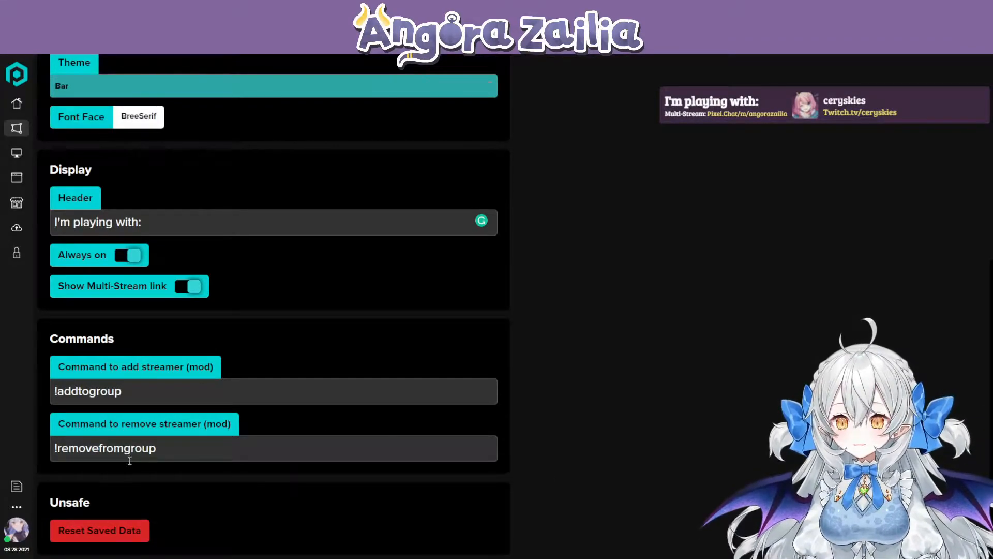
- Review the moderator commands !addtogroup and !removefromgroup without editing them
triple_click(87, 400)
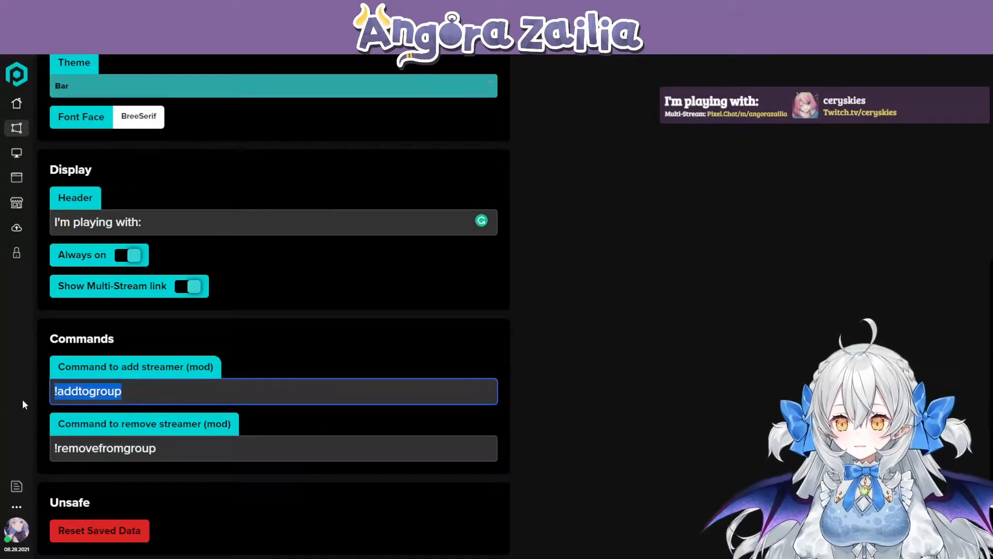
left_click(72, 393)
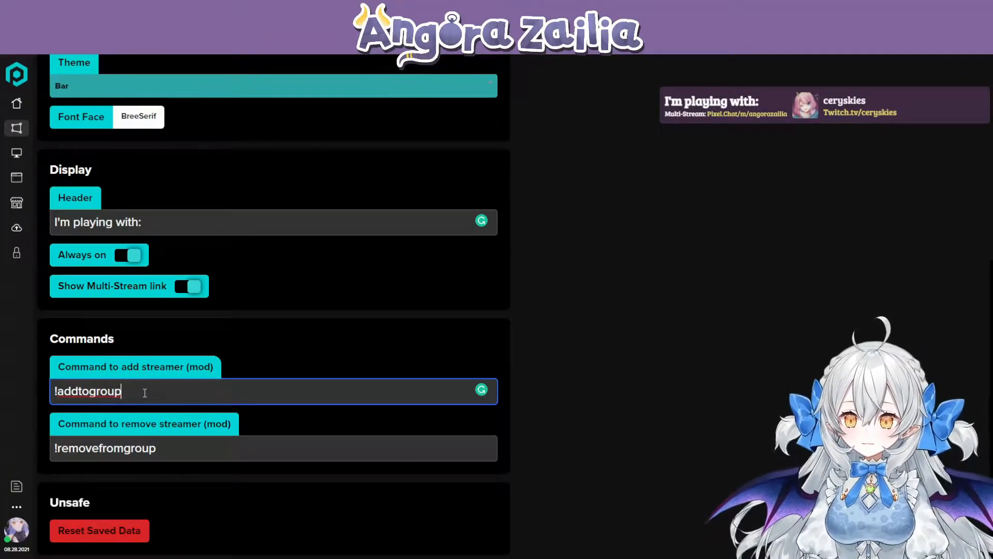
left_click_drag(161, 386, 53, 393)
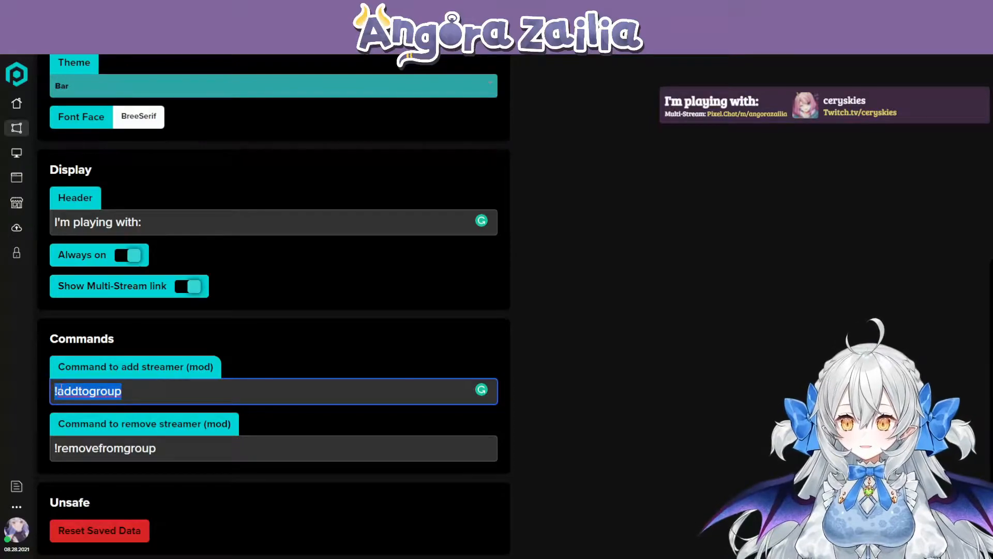
left_click(122, 393)
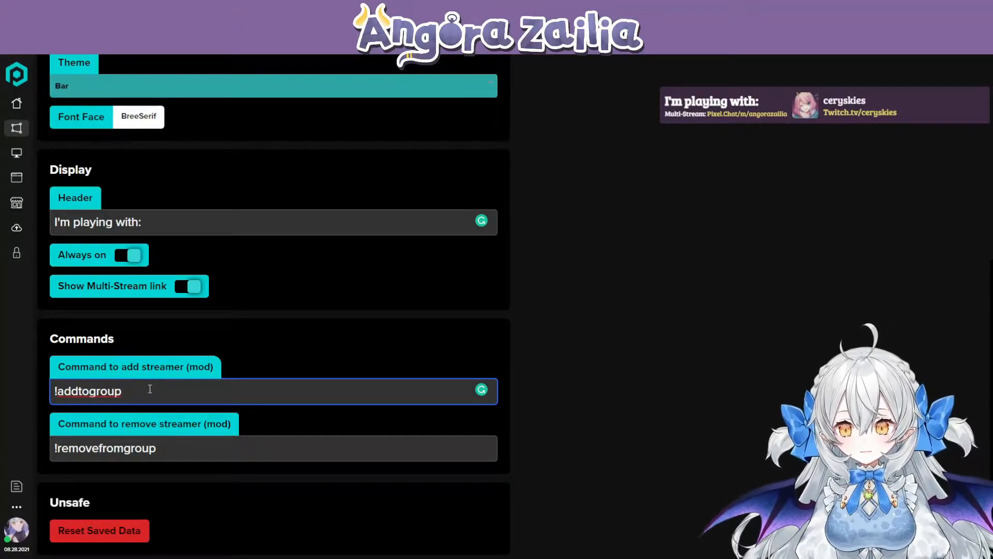
left_click(169, 448)
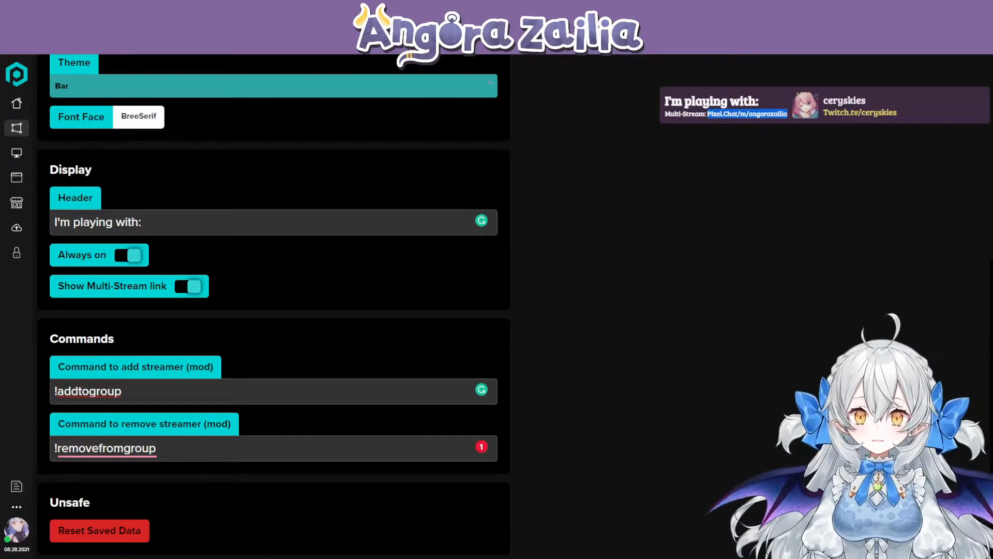
- Switch to the multi-stream viewer page, hide and restore its header bar, and try the streams-only and chats-only layouts
key("ctrl+Tab")
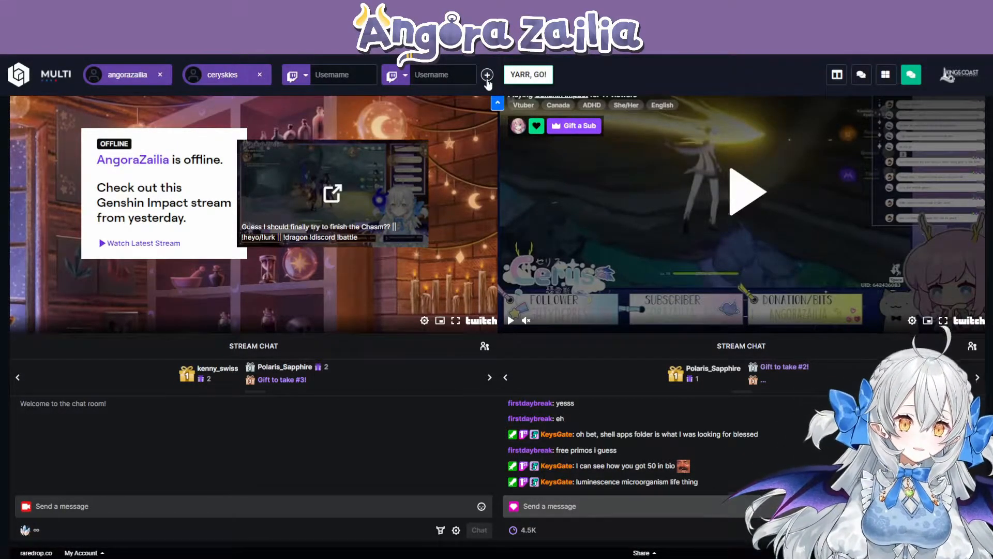
left_click(498, 103)
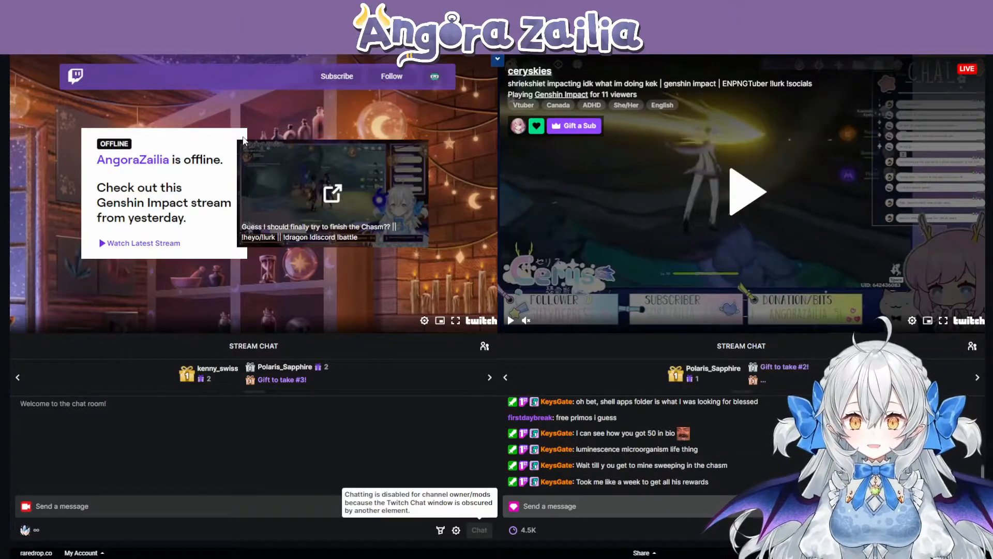
left_click(498, 60)
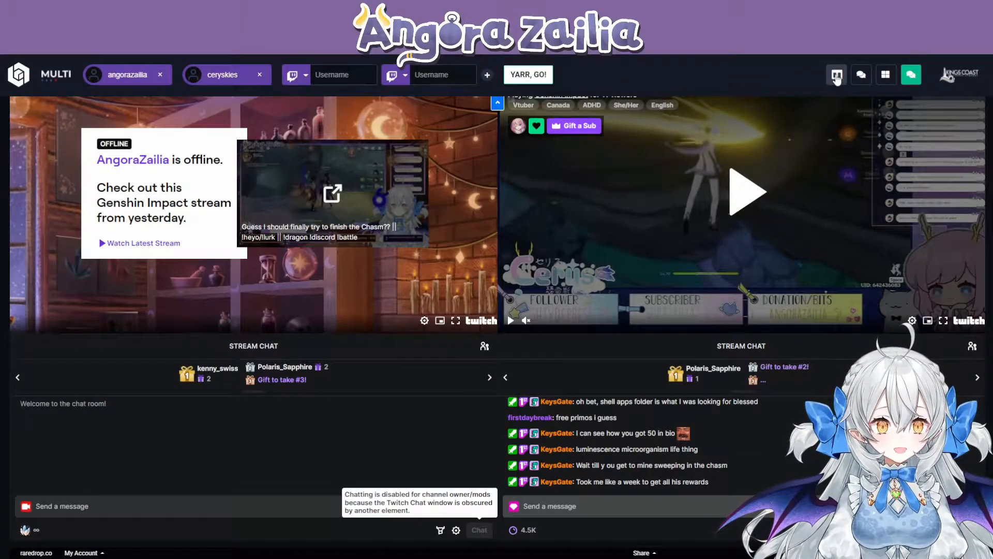
left_click(835, 77)
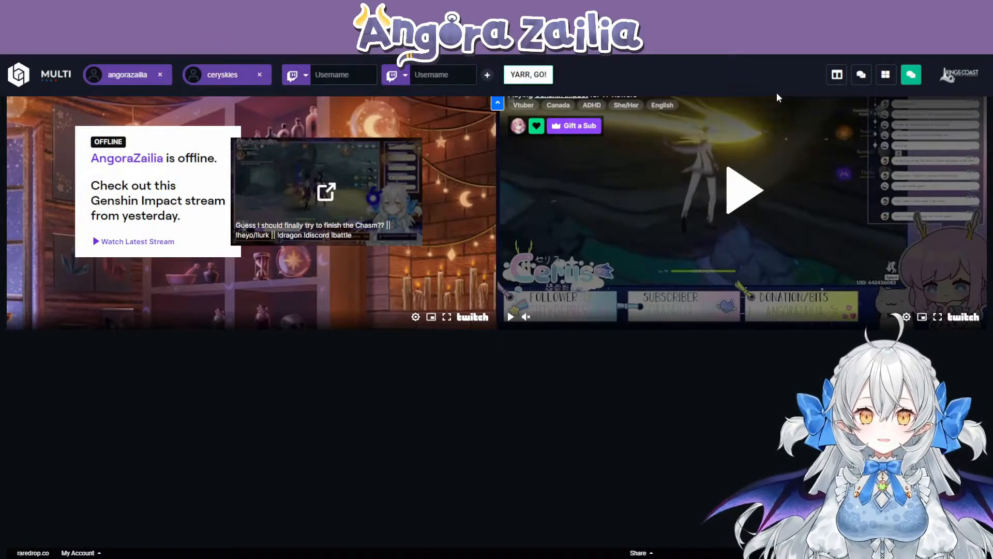
left_click(861, 75)
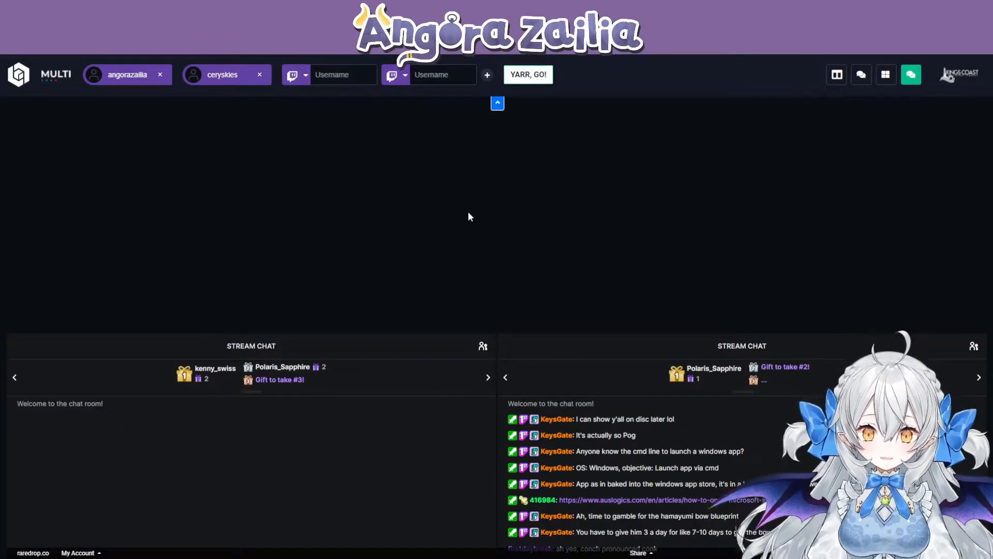
left_click(905, 78)
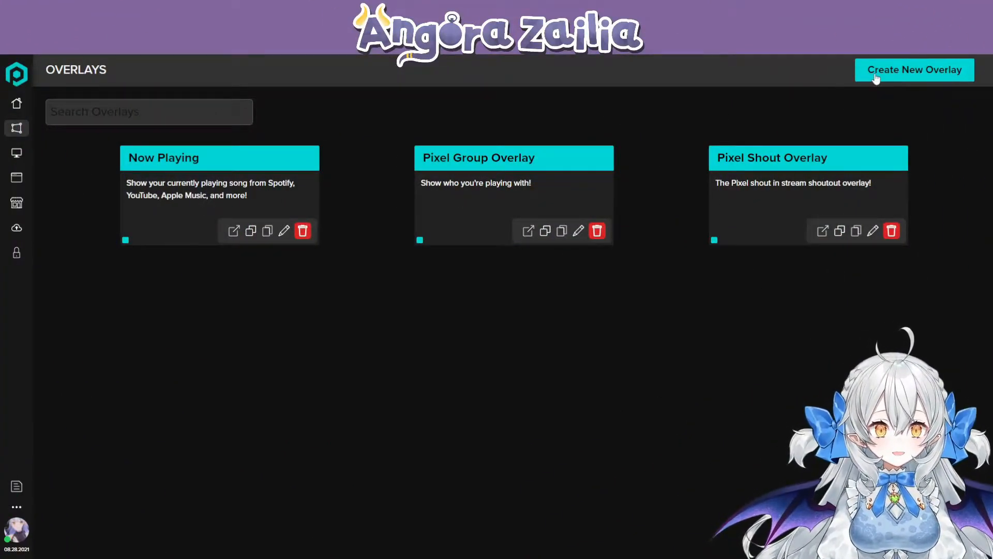
- View the overlay types offered for a new overlay, close the list and open the Pixel Shout Overlay for editing
left_click(919, 77)
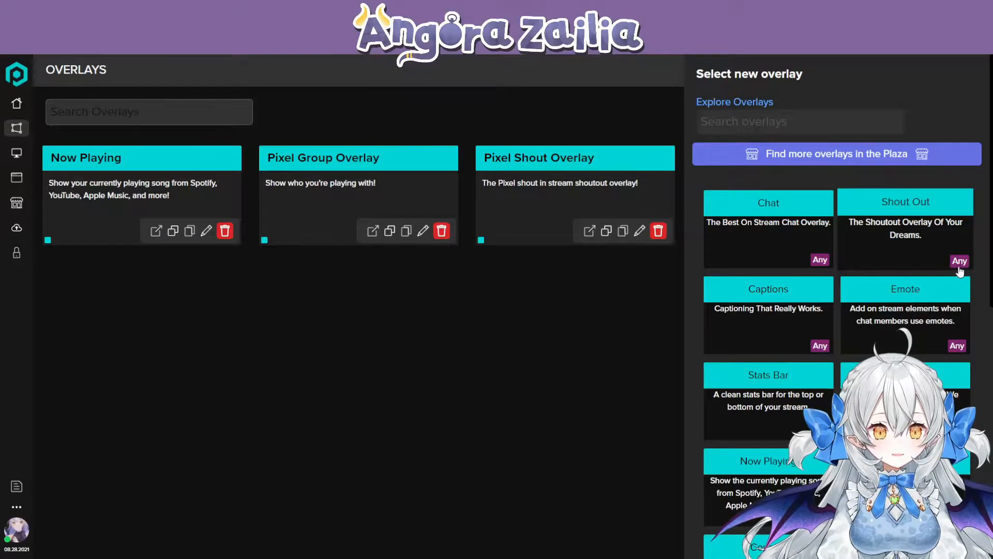
left_click(599, 275)
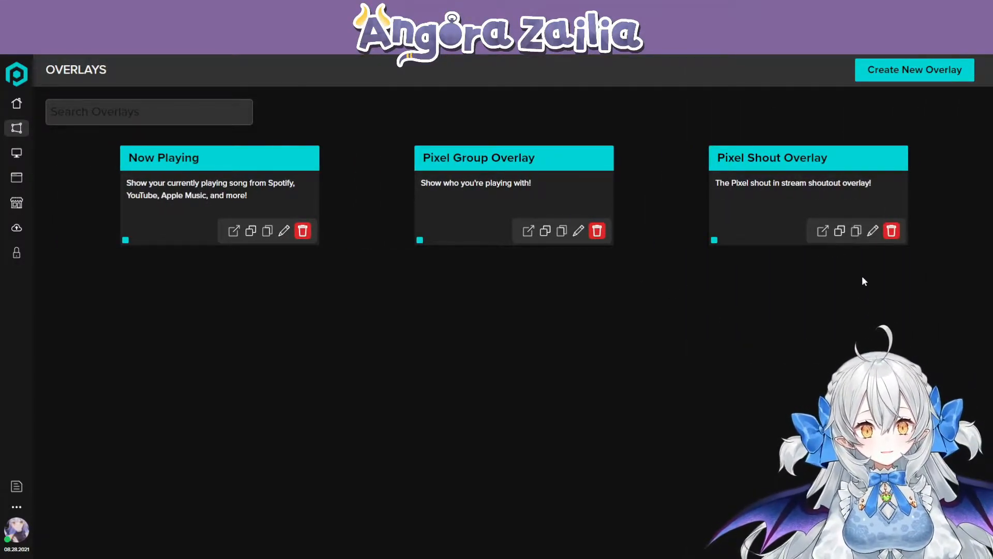
left_click(872, 233)
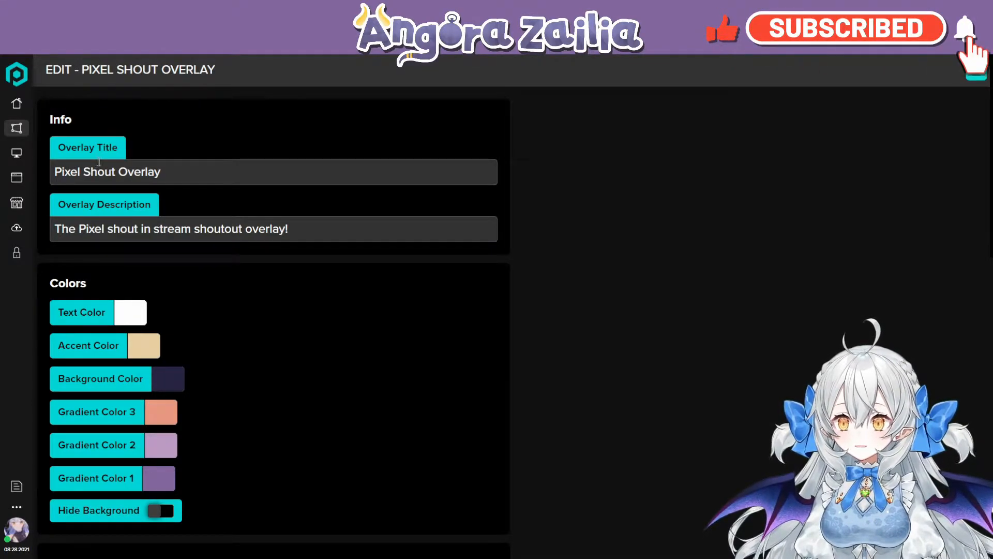
- Run a test shoutout and examine the shoutout message in the overlay preview
scroll(209, 327, "down", 8)
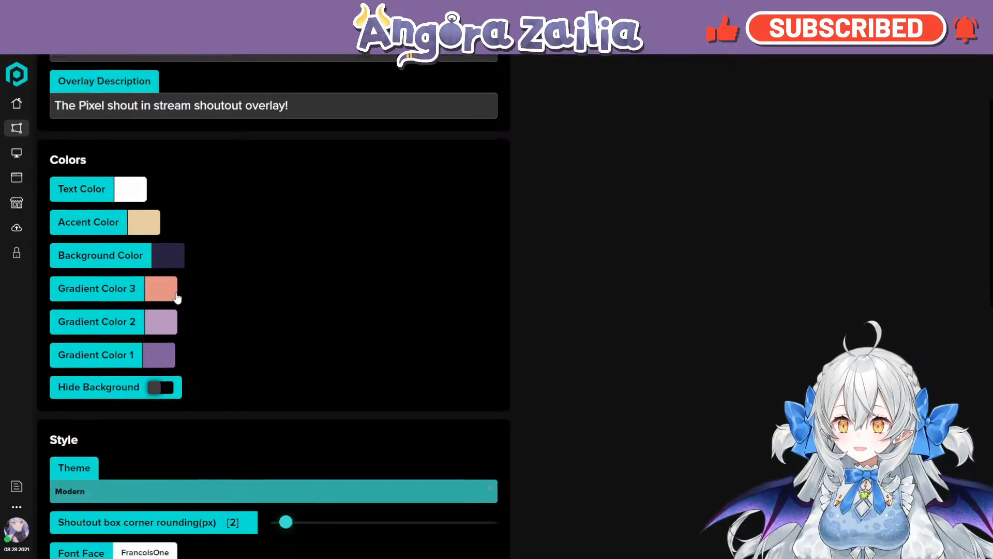
scroll(185, 293, "down", 1)
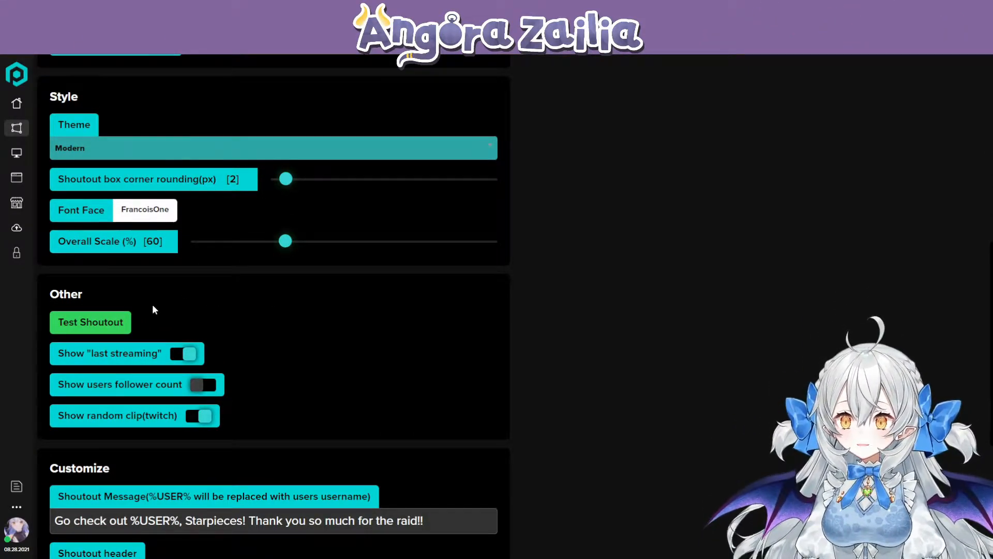
left_click(81, 324)
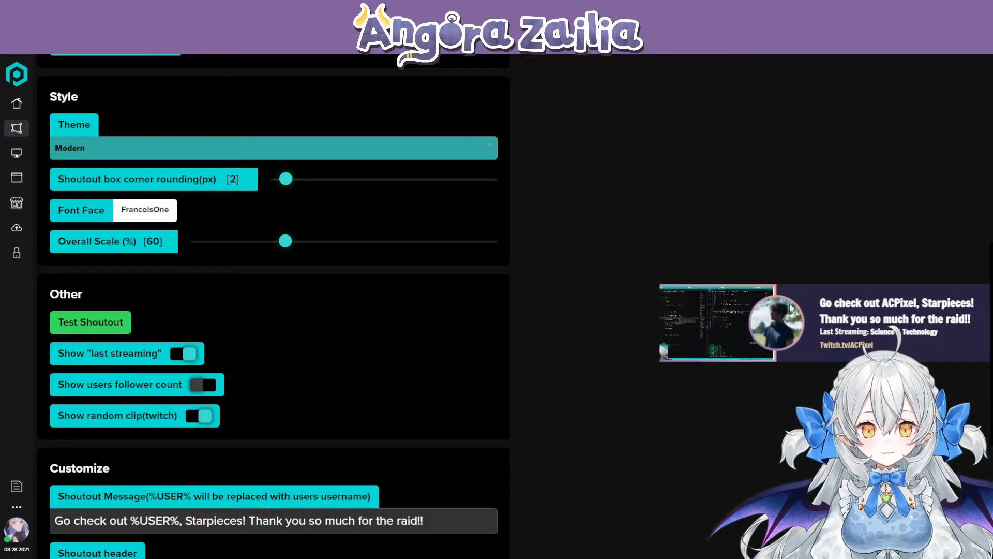
left_click_drag(817, 303, 894, 309)
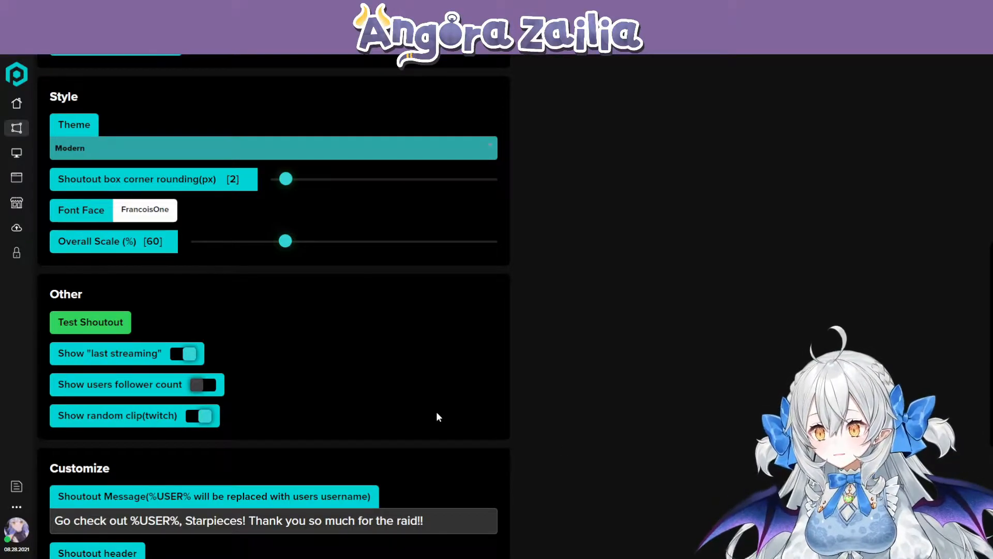
- Review the shout overlay's color settings and Hide Background option down to its style section
scroll(436, 411, "down", 5)
scroll(435, 411, "up", 4)
scroll(435, 410, "up", 9)
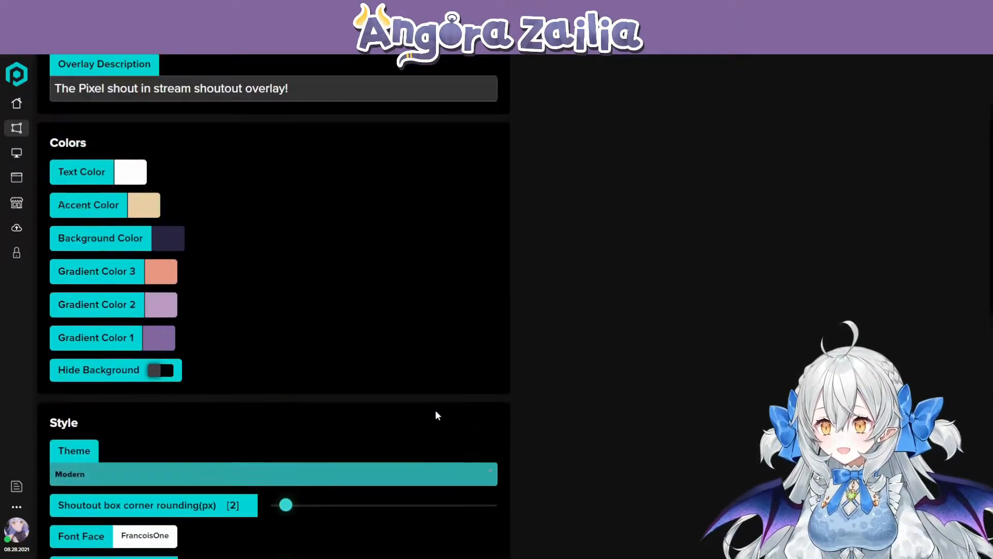
scroll(259, 366, "down", 1)
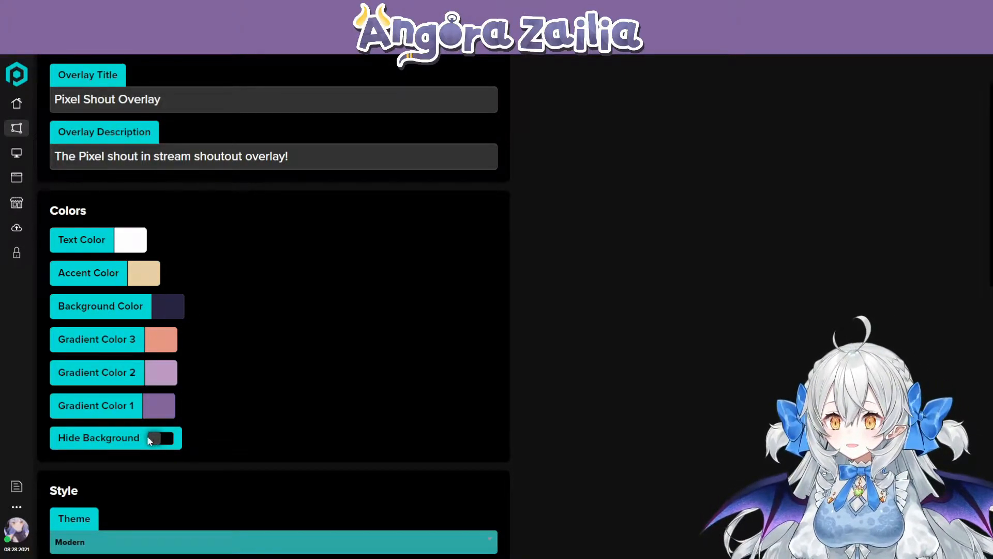
scroll(156, 437, "down", 3)
scroll(123, 372, "down", 1)
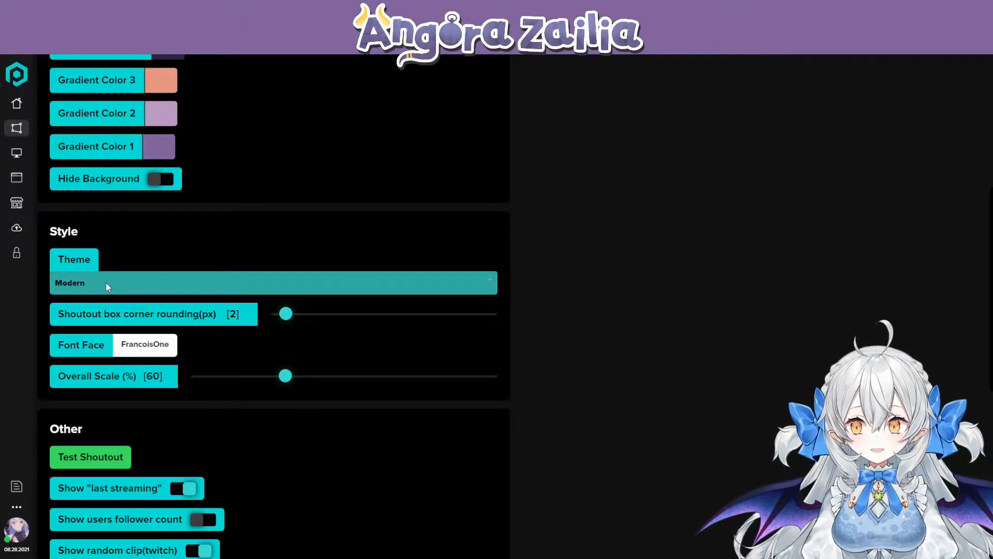
- Review the shout overlay's style settings: view the theme choices, the corner rounding option and the available fonts without changing them
left_click(106, 283)
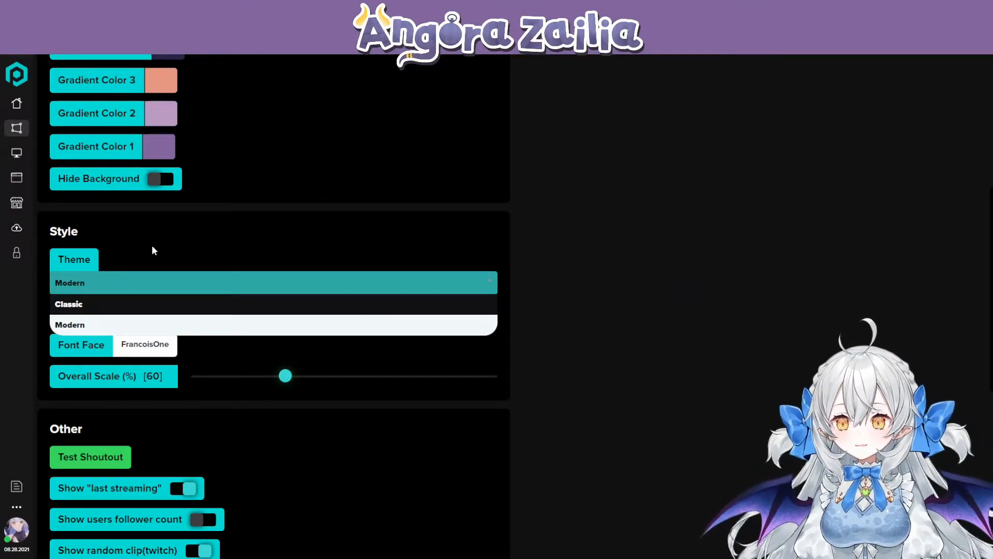
left_click(153, 247)
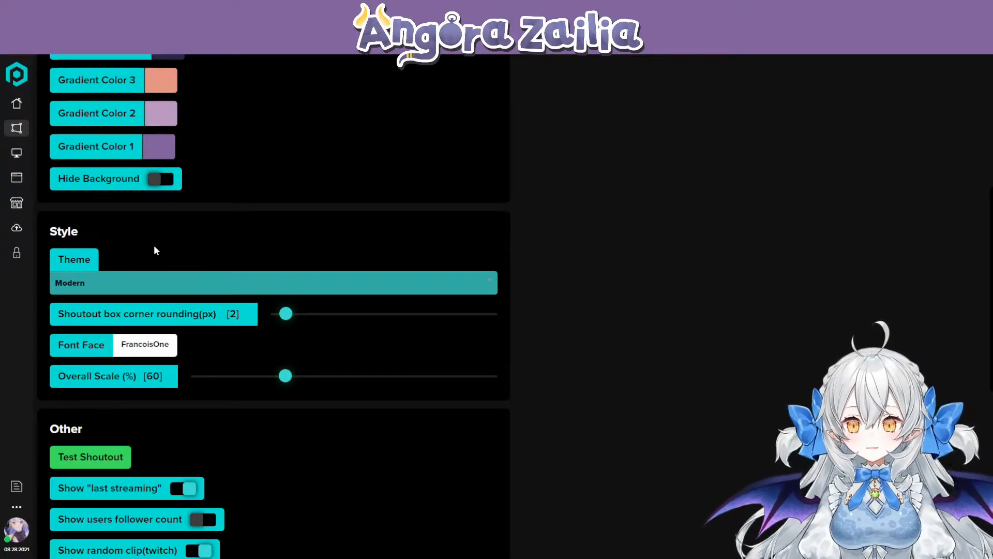
left_click_drag(121, 317, 158, 319)
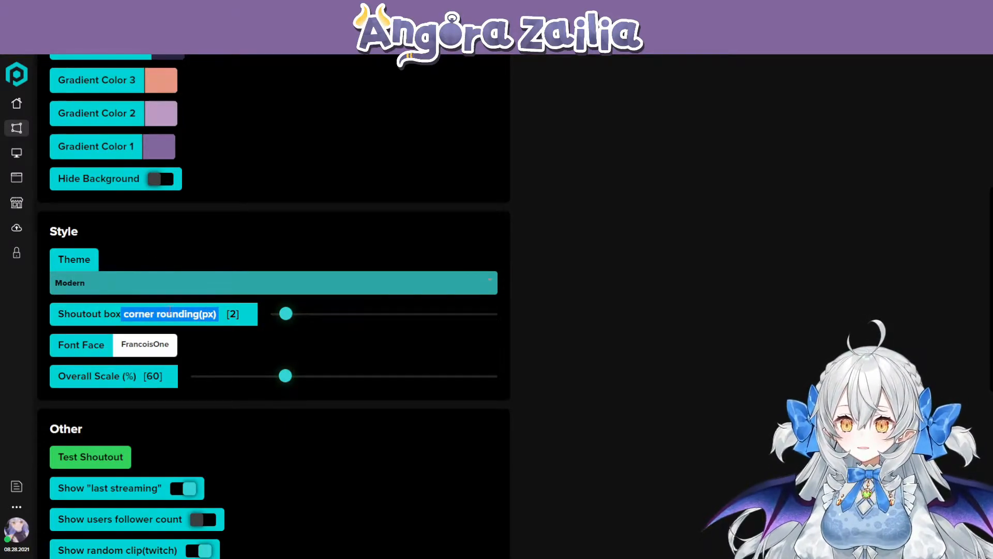
left_click(135, 347)
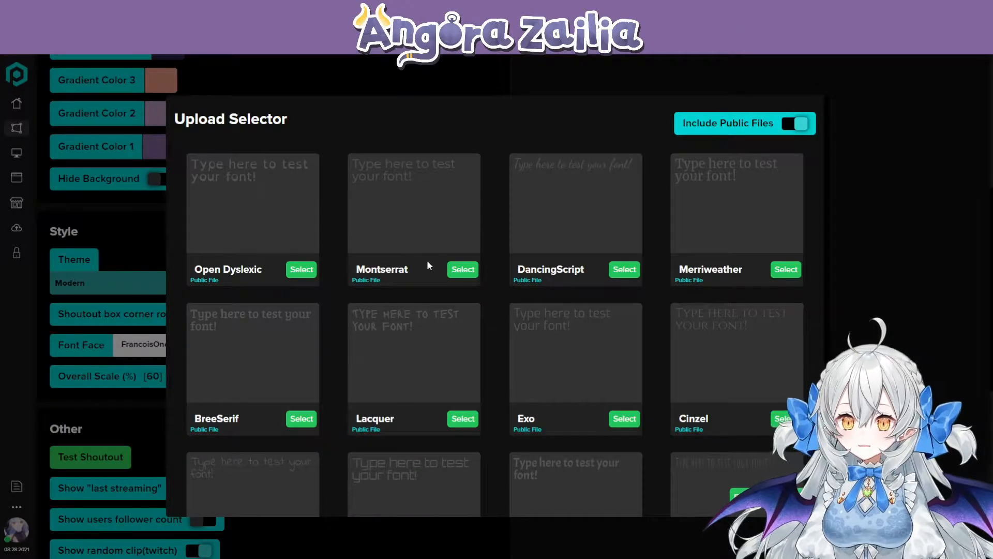
left_click(911, 144)
- Review the shout overlay's other options for showing the last streaming category, follower count and random Twitch clip
scroll(209, 358, "down", 3)
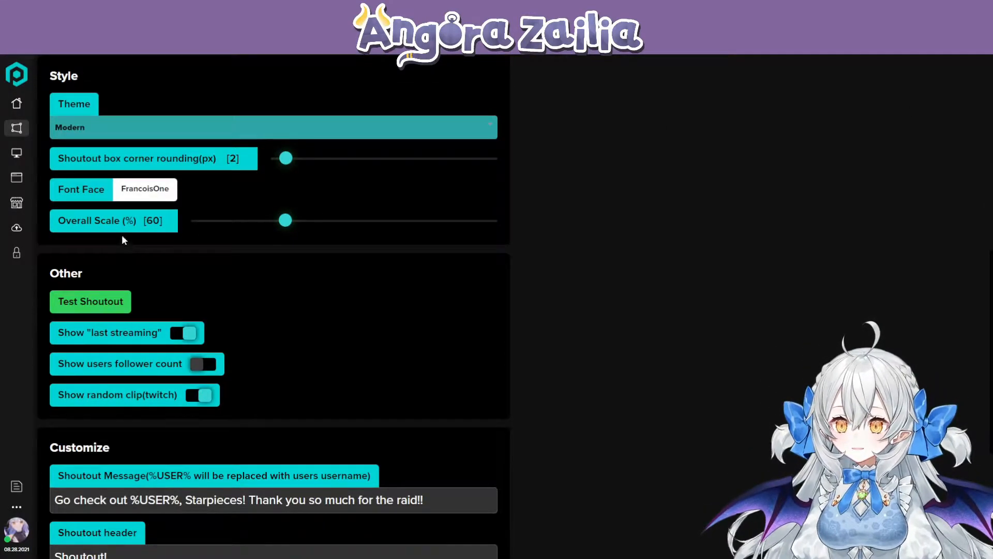
scroll(168, 307, "down", 1)
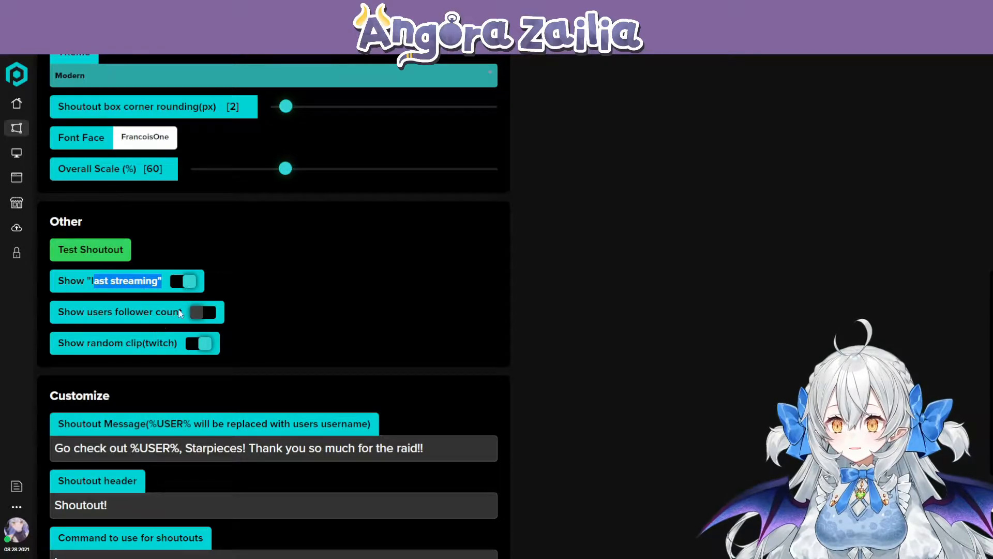
left_click_drag(58, 312, 174, 312)
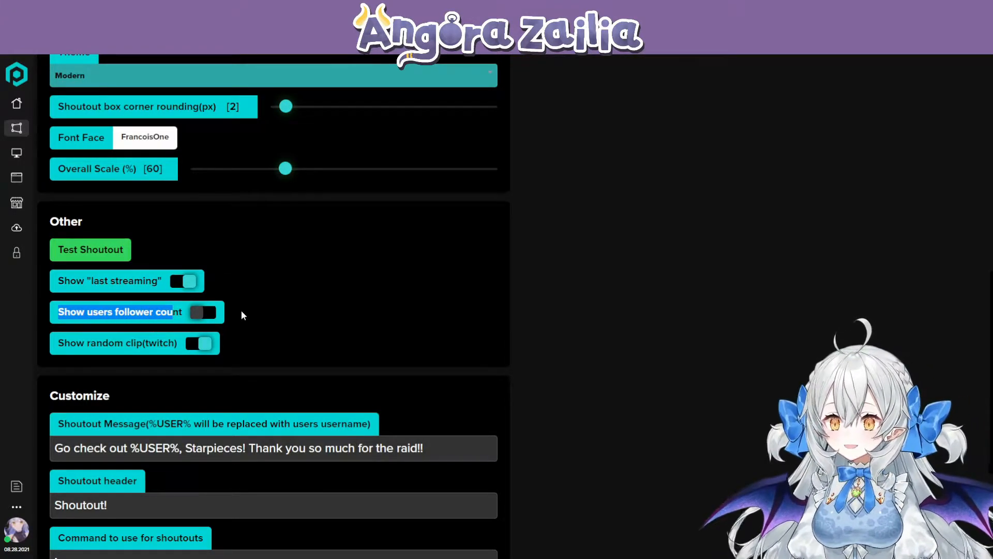
scroll(95, 288, "down", 1)
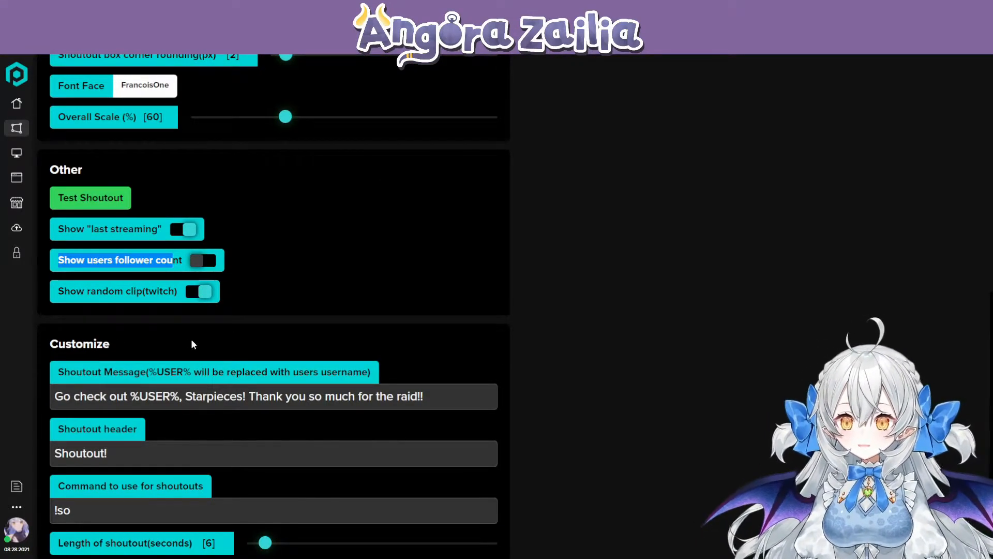
- Examine the shoutout message text and its %USER% placeholder in the customize section
scroll(177, 328, "down", 3)
left_click_drag(54, 241, 458, 242)
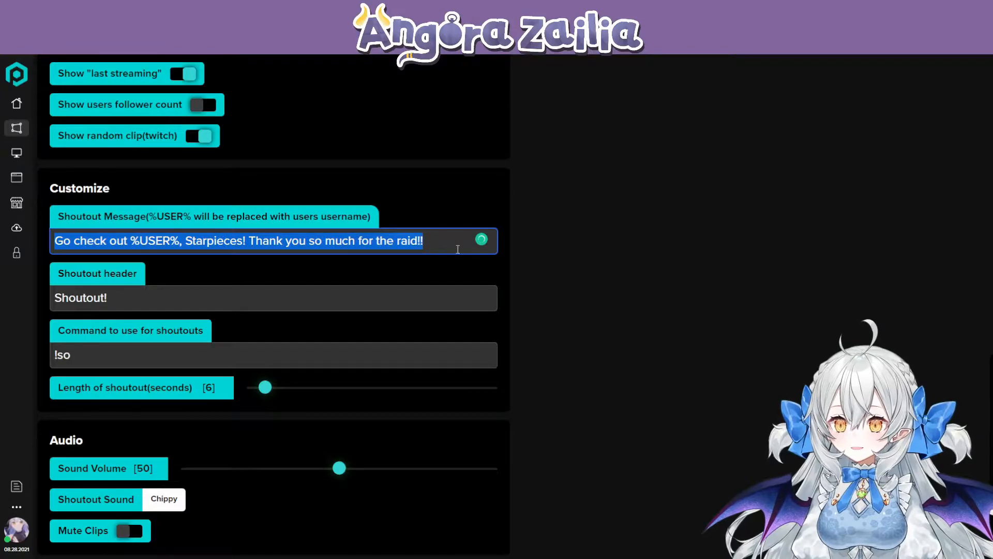
left_click(445, 241)
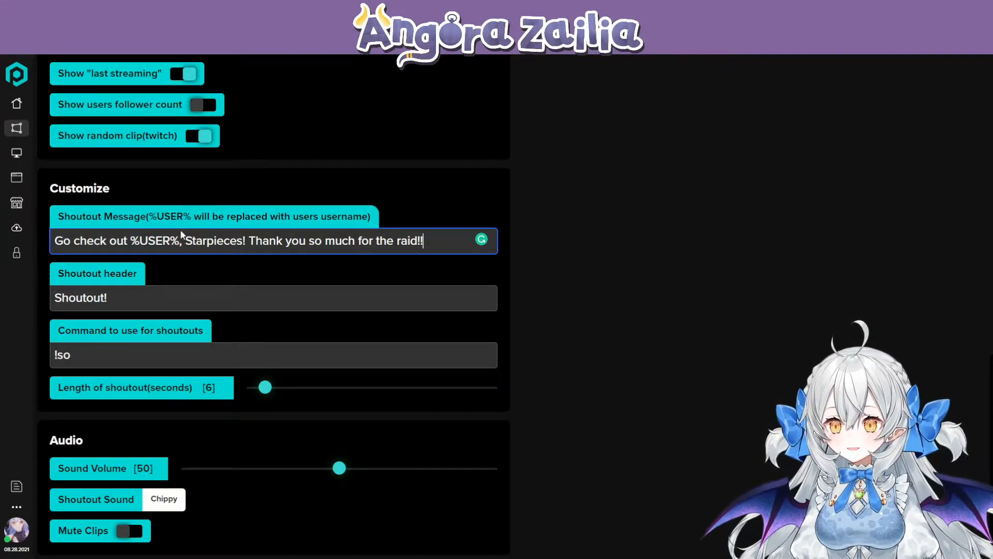
left_click_drag(181, 242, 129, 241)
left_click(183, 210)
left_click(188, 233)
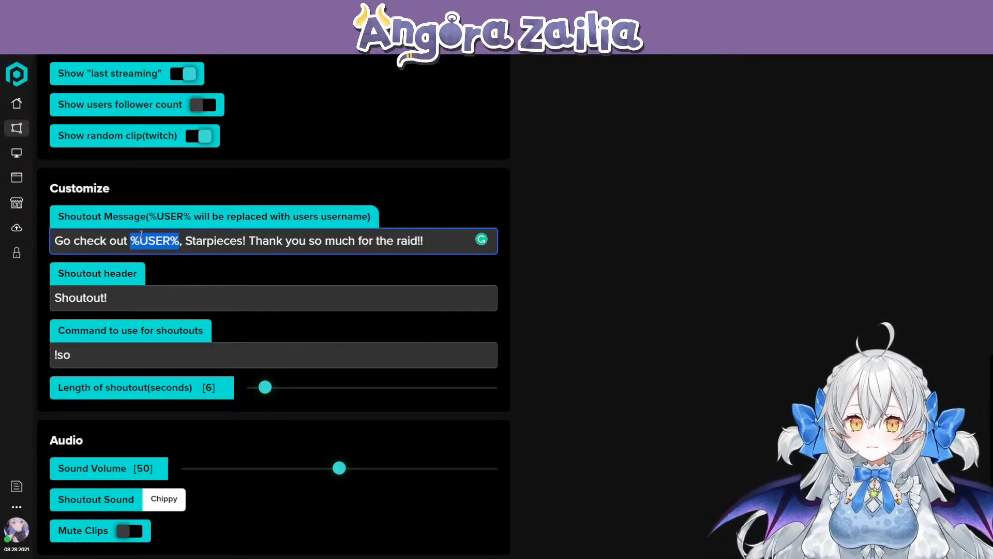
- Examine the command used for shoutouts and the shoutout length setting
left_click(93, 359)
left_click_drag(84, 360, 56, 358)
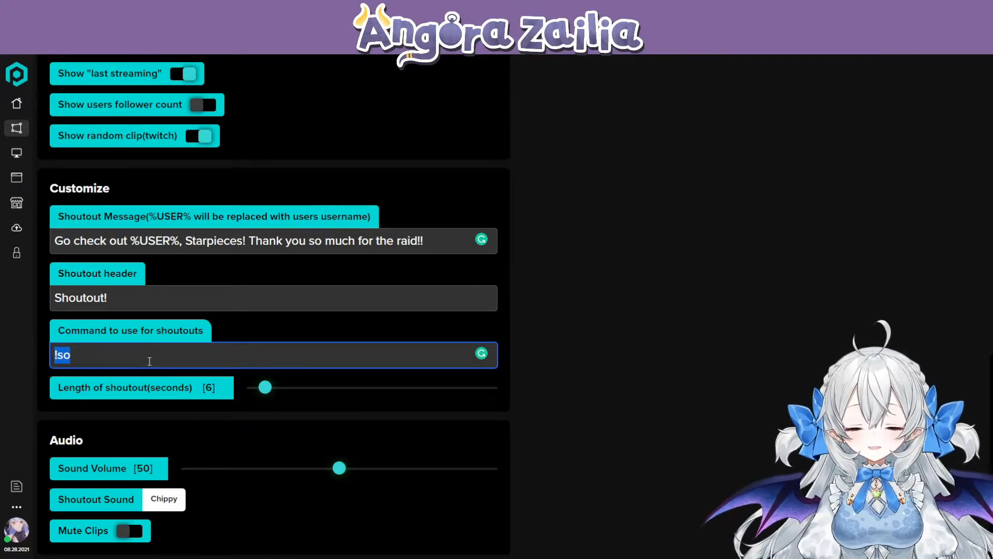
left_click(65, 386)
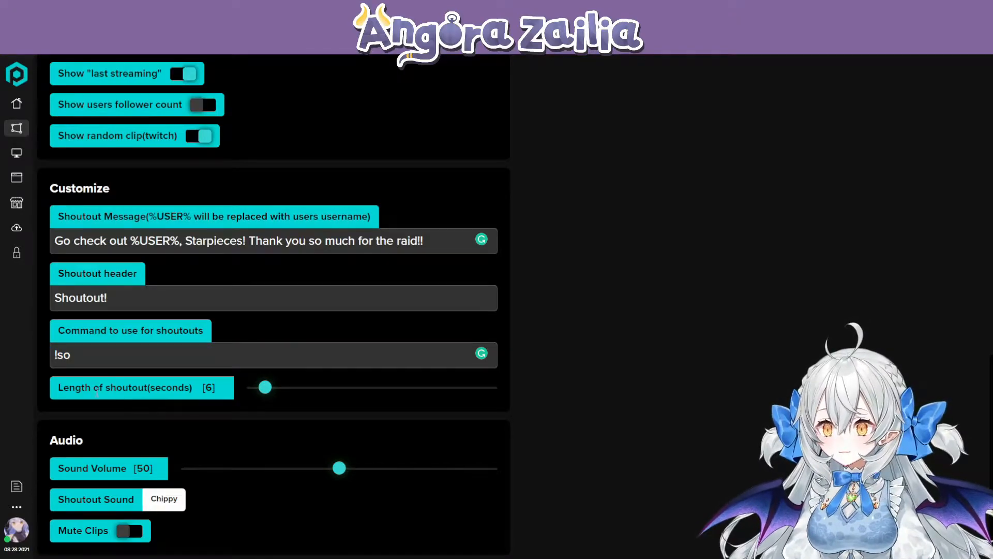
mouse_move(59, 387)
left_mouse_down()
mouse_move(195, 388)
mouse_move(58, 388)
left_mouse_up()
left_click(217, 385)
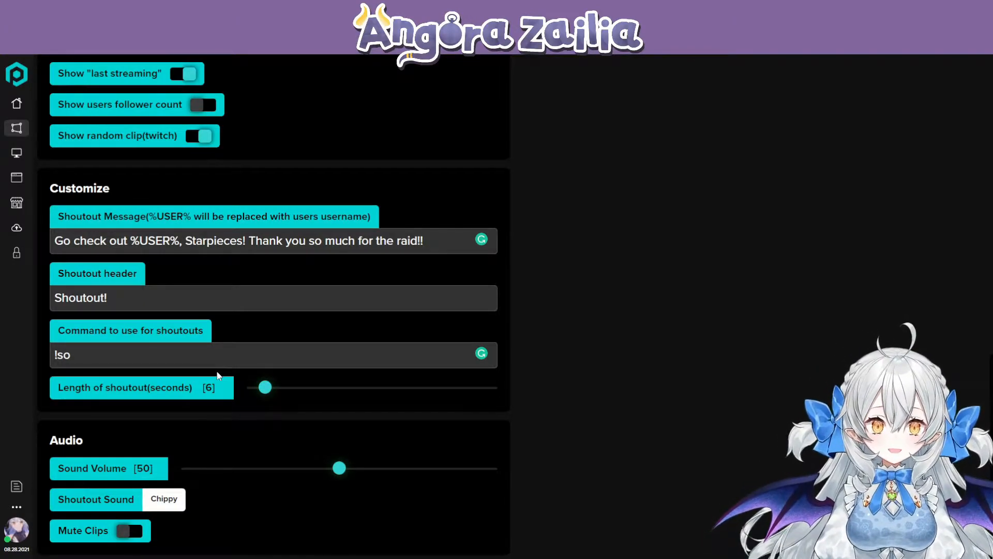
double_click(213, 389)
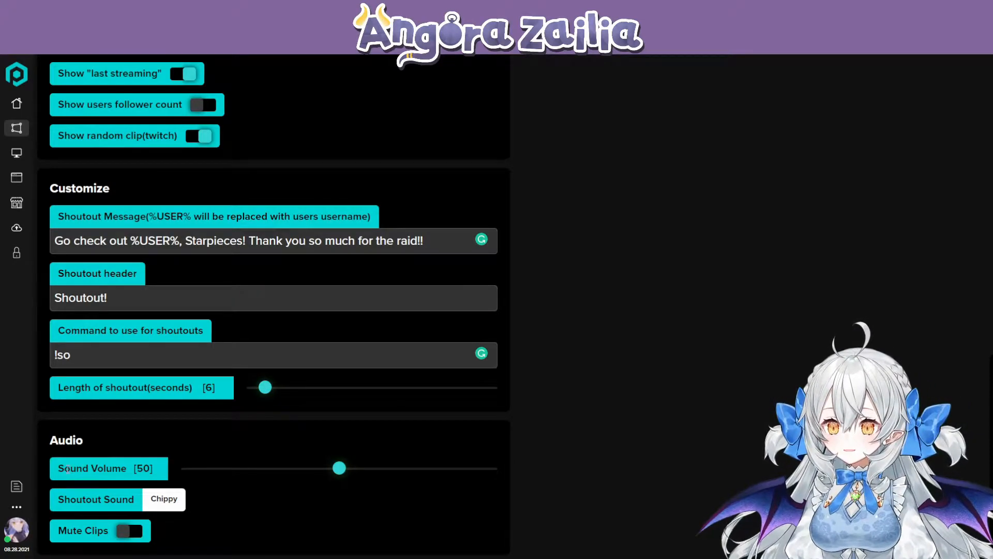
- Review the shout overlay's audio settings, browsing the available shoutout sounds and checking the sound volume and Mute Clips options
left_click_drag(59, 472, 129, 471)
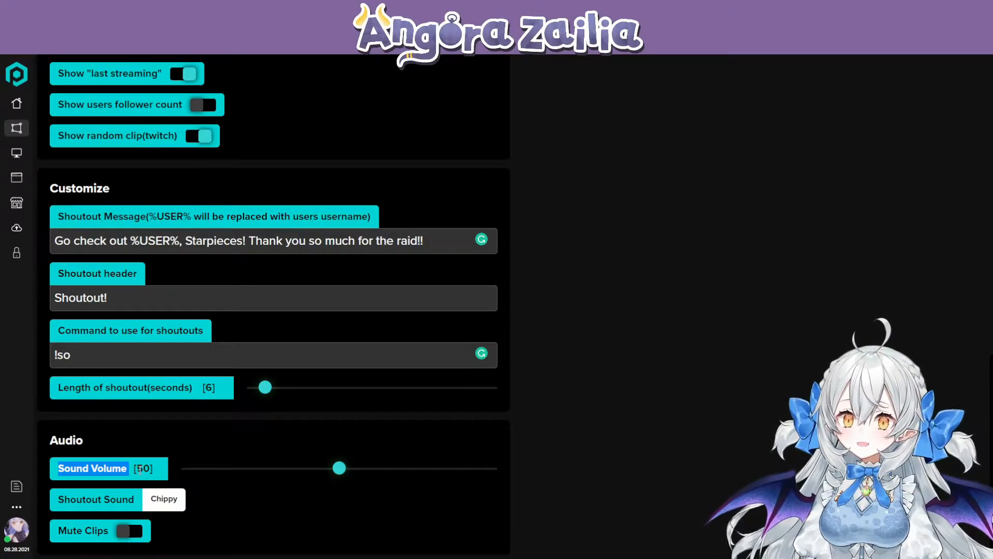
left_click(161, 506)
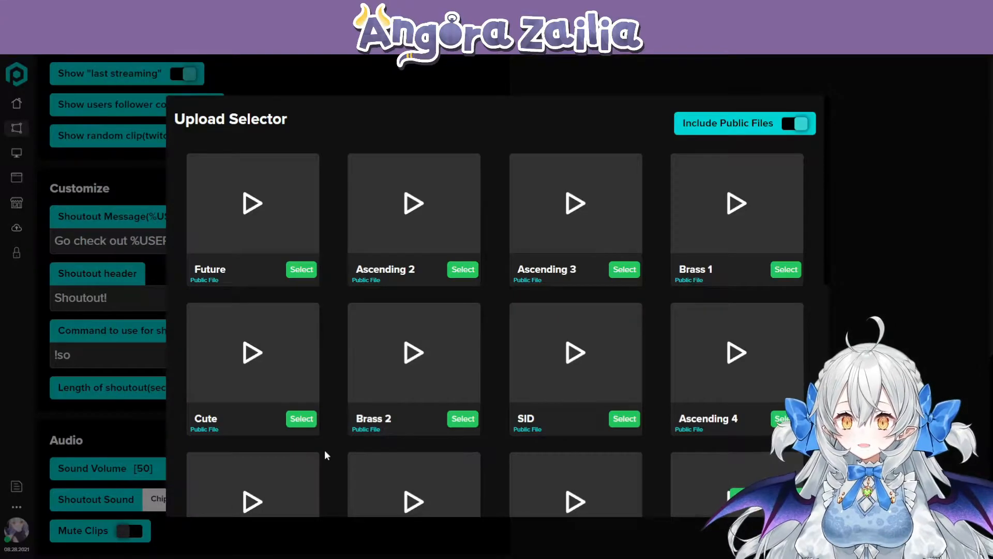
scroll(450, 437, "down", 6)
scroll(445, 424, "up", 2)
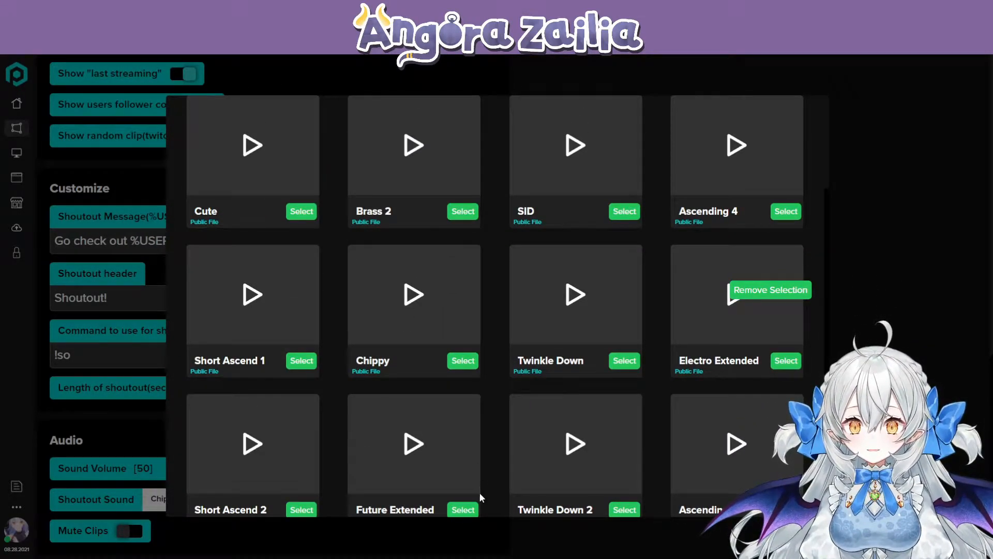
scroll(463, 413, "up", 3)
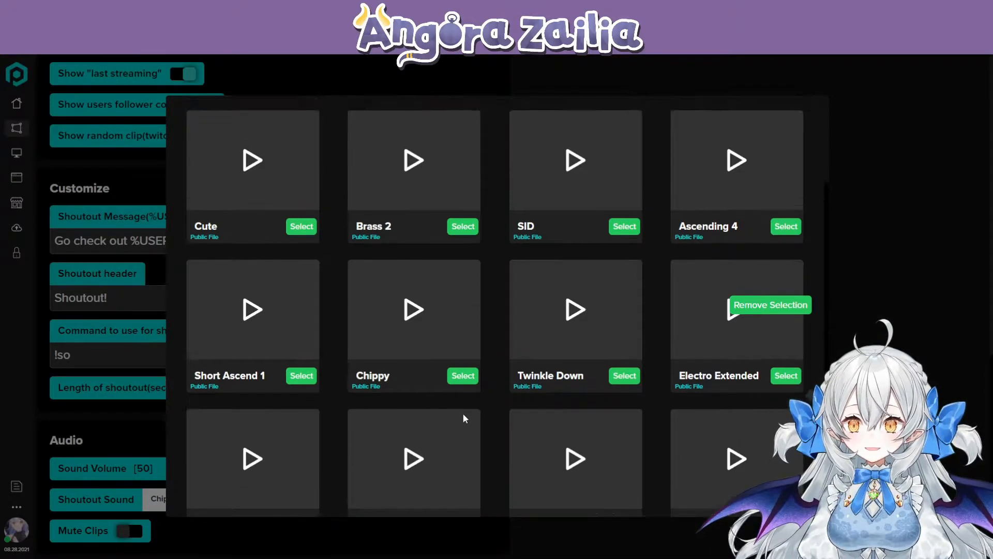
scroll(340, 362, "down", 5)
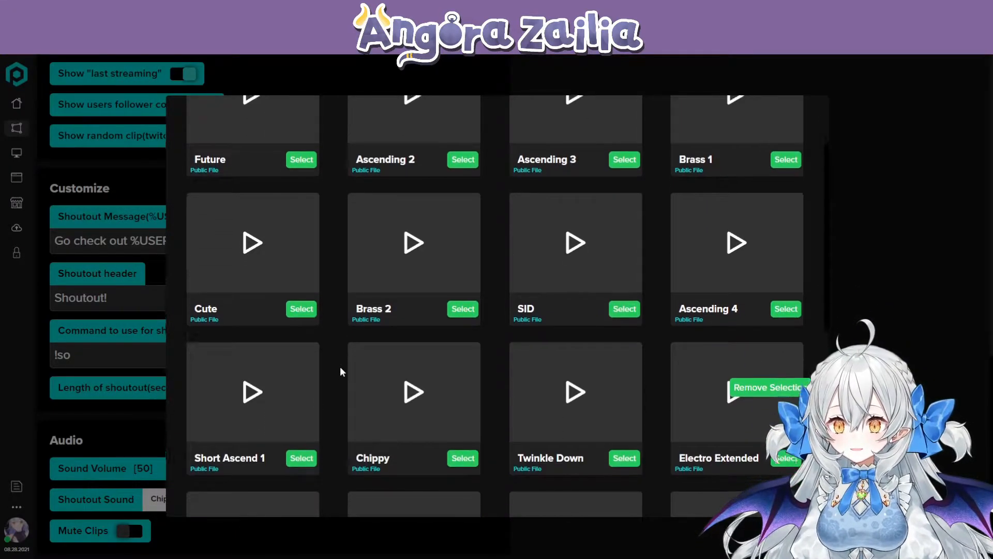
scroll(340, 370, "down", 3)
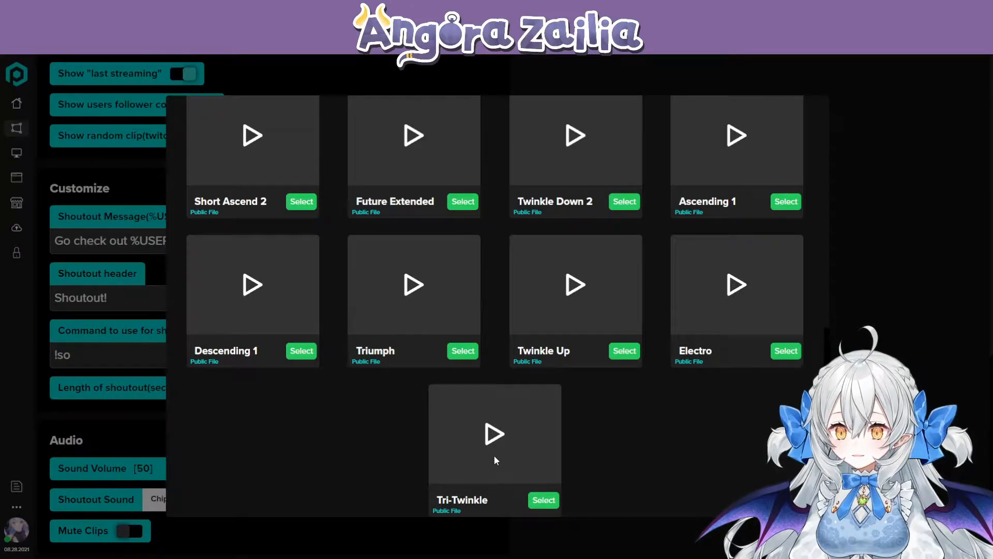
scroll(466, 455, "up", 8)
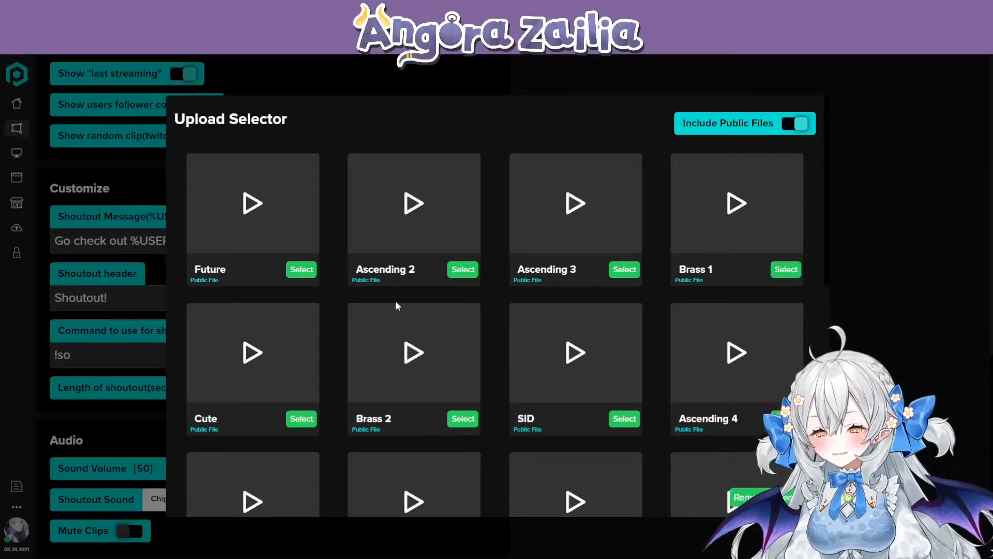
scroll(349, 348, "down", 7)
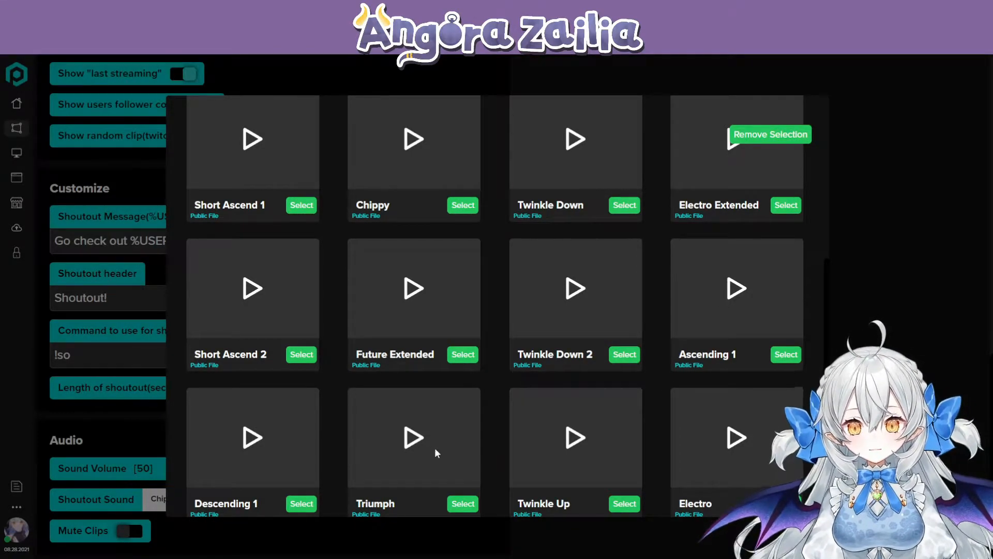
scroll(516, 427, "up", 8)
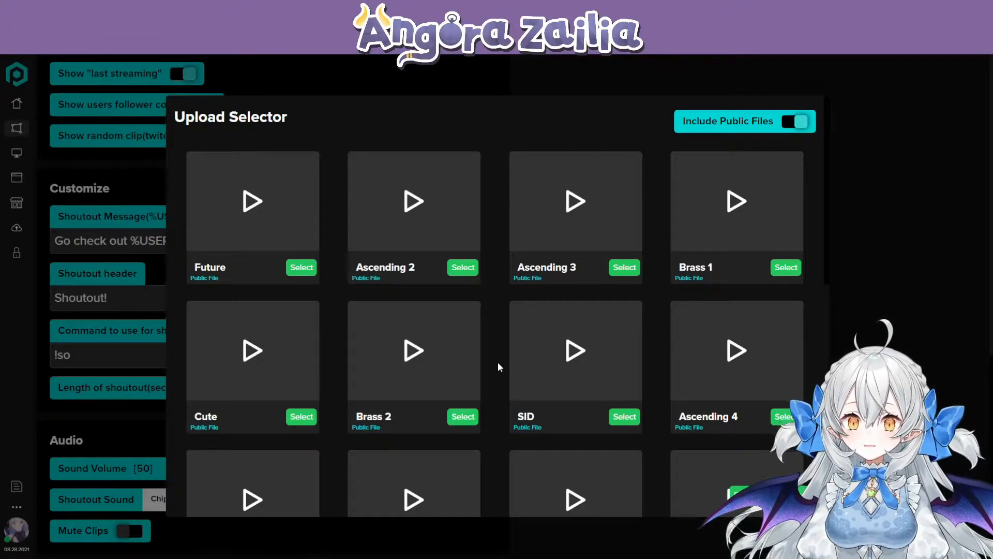
scroll(498, 362, "down", 10)
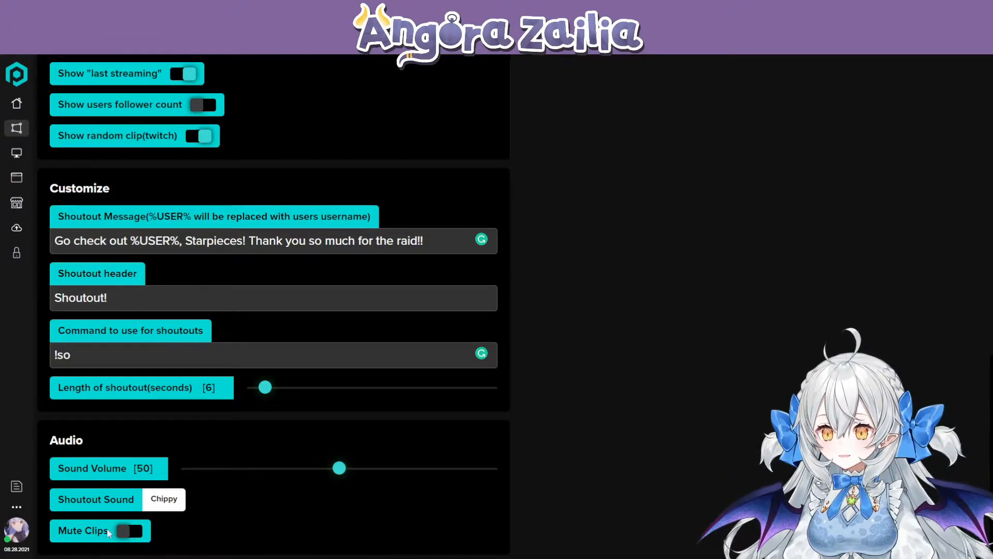
left_click_drag(57, 532, 109, 532)
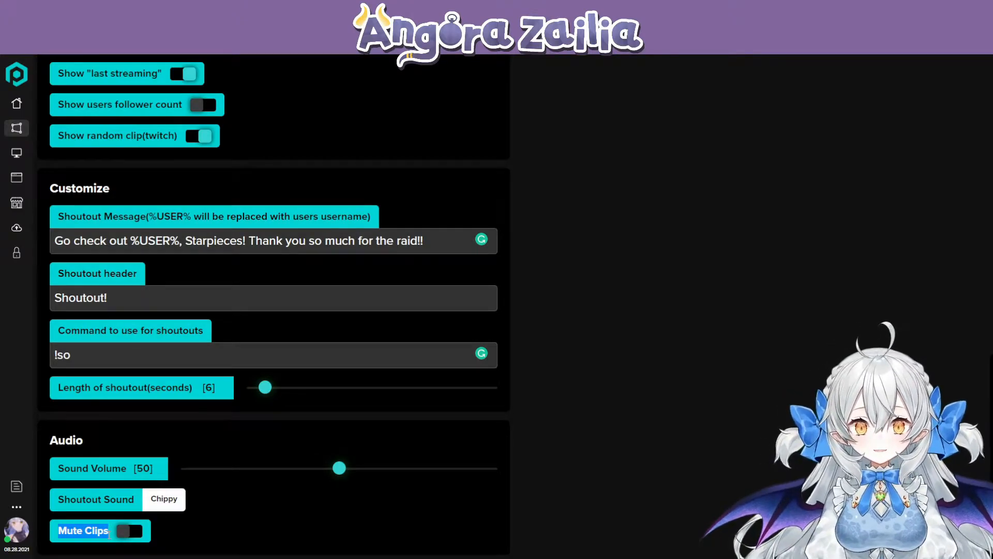
- Return to the overlays list, find the Now Playing overlay and browse the overlay types offered for a new overlay
scroll(357, 468, "up", 9)
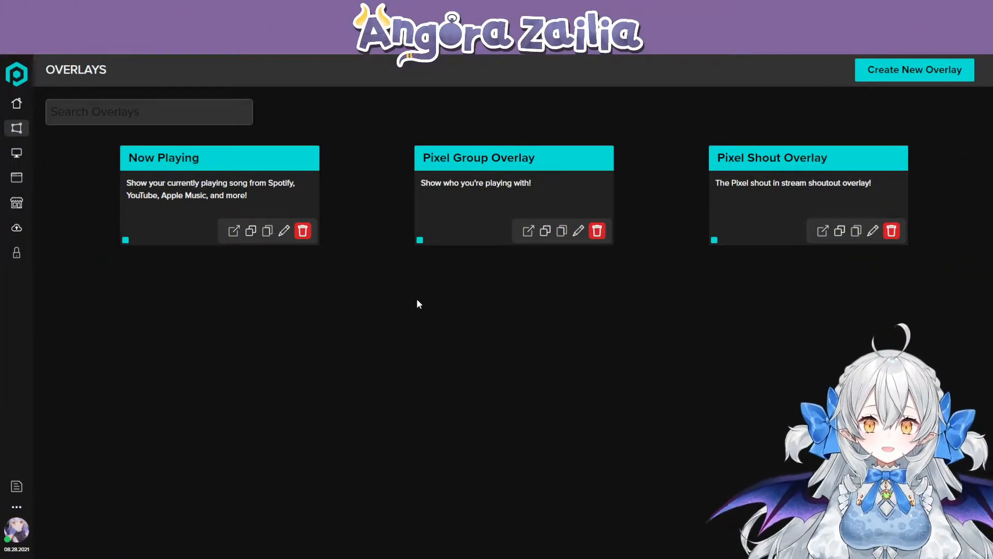
left_click_drag(124, 158, 221, 164)
left_click(309, 333)
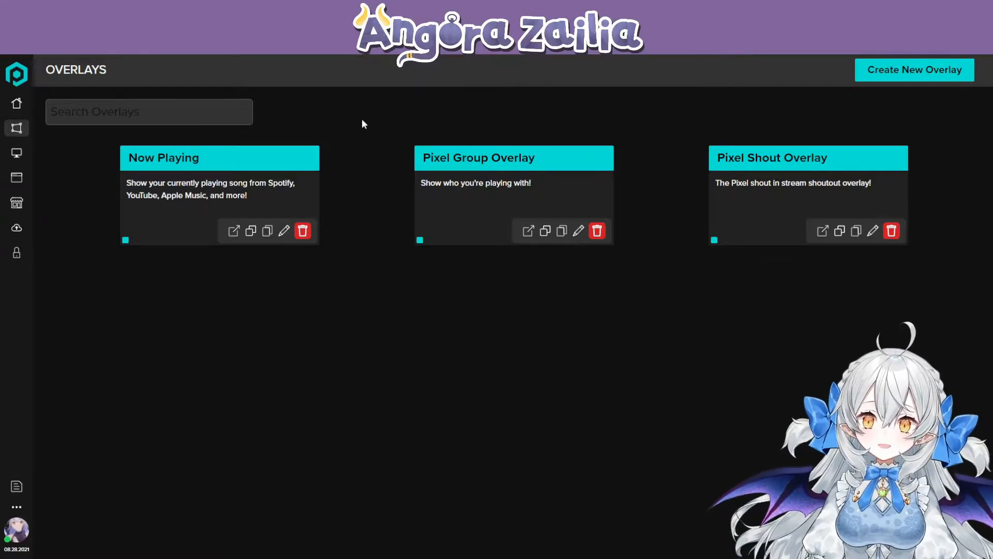
left_click(885, 70)
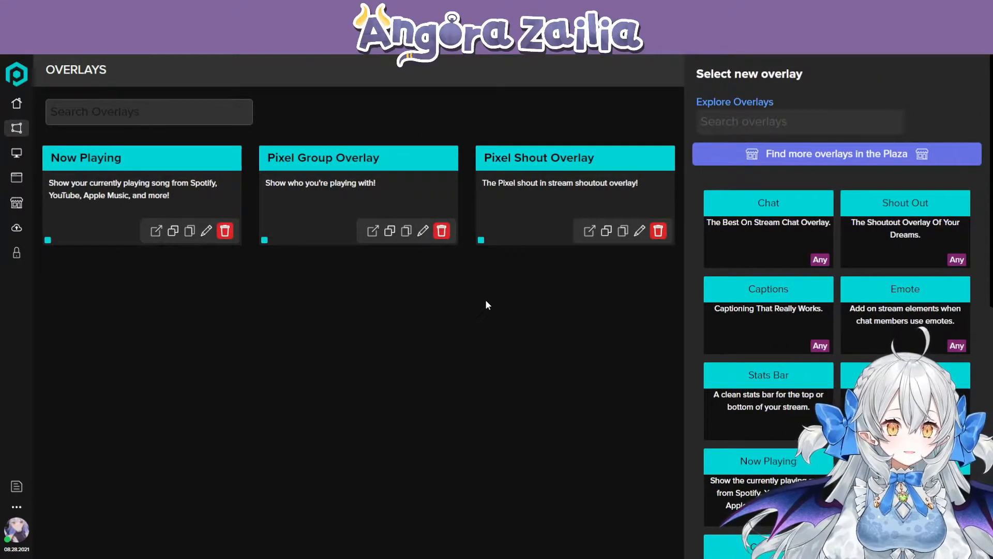
scroll(811, 294, "down", 2)
scroll(811, 294, "down", 1)
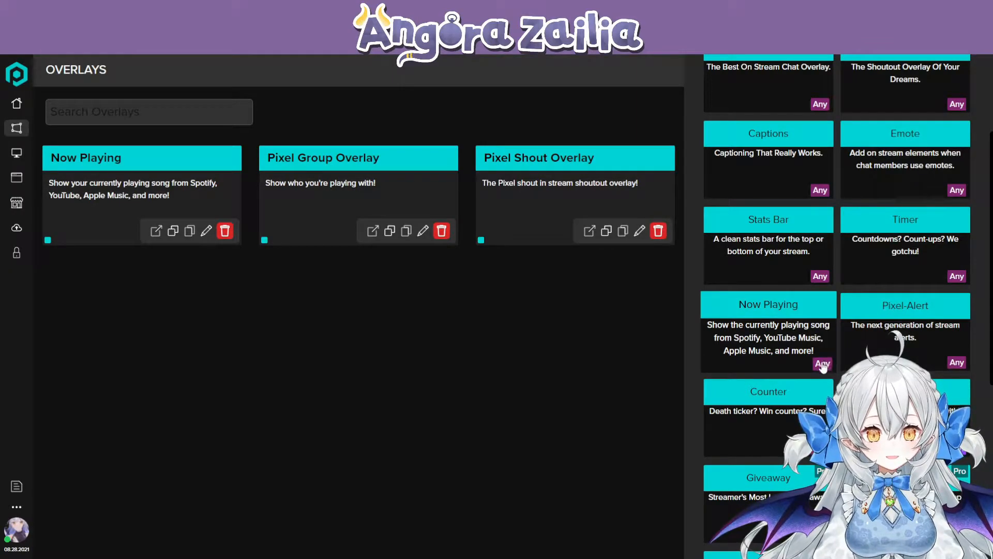
left_click(673, 358)
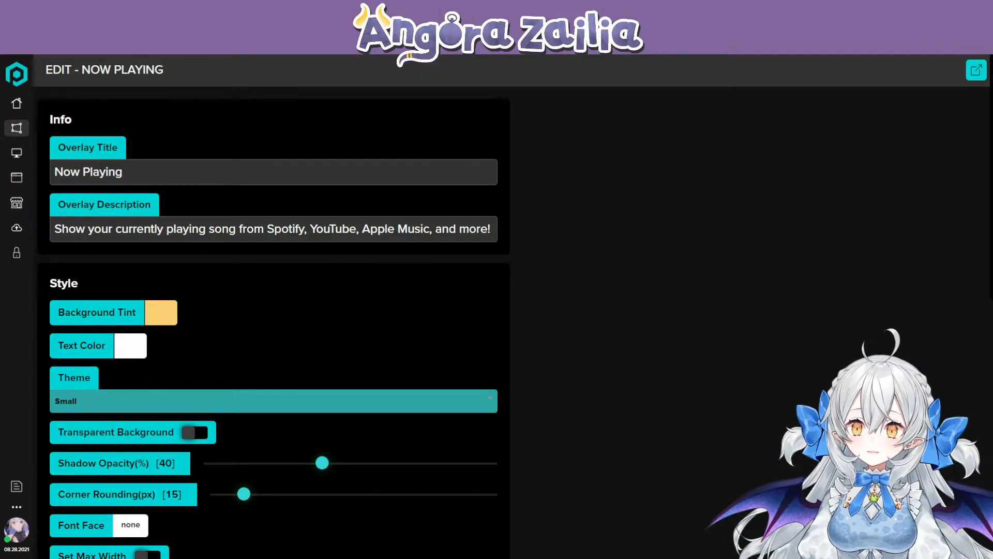
- Review the Now Playing overlay's info and style settings, view its theme choices and select the Small theme
left_click_drag(51, 118, 75, 119)
left_click(87, 122)
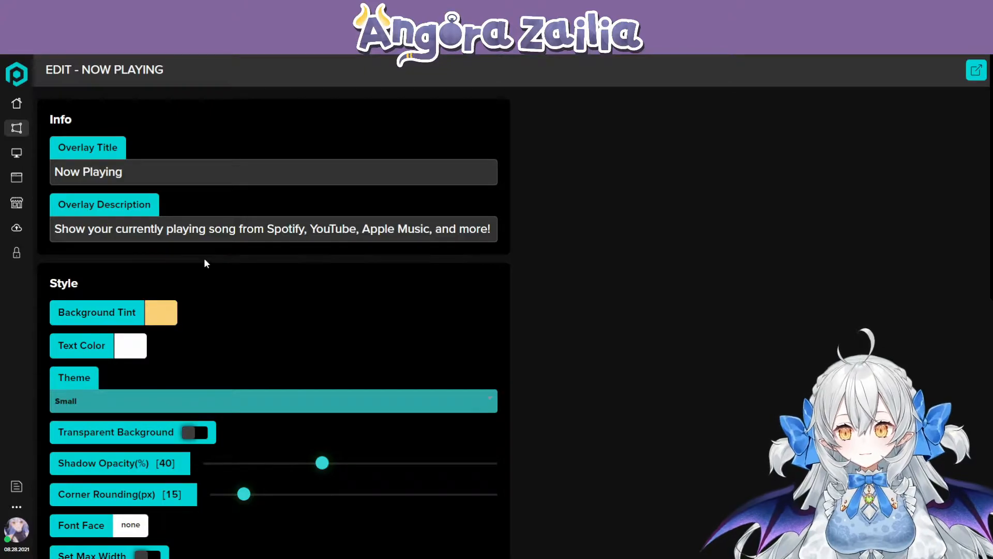
scroll(182, 255, "down", 4)
scroll(185, 256, "up", 1)
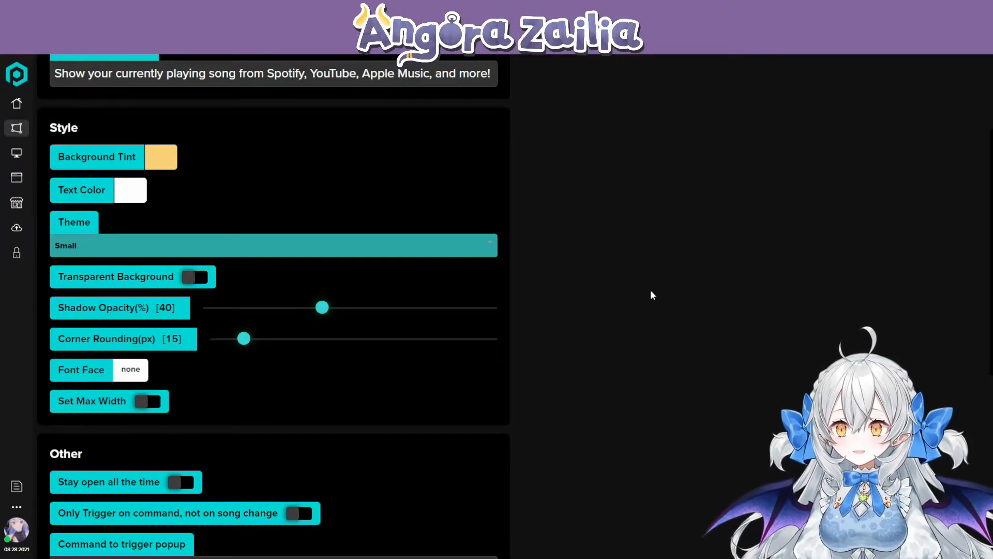
left_click(95, 241)
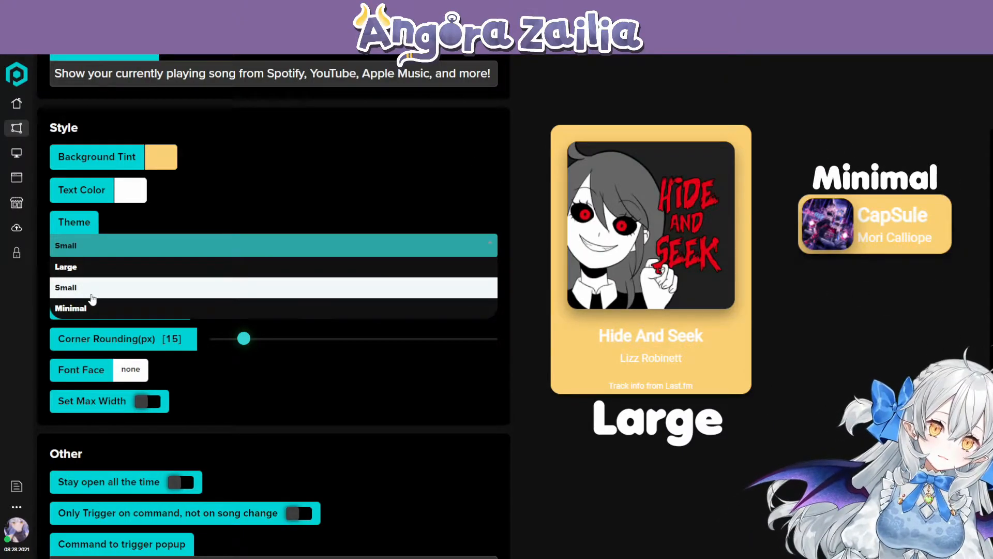
left_click(93, 290)
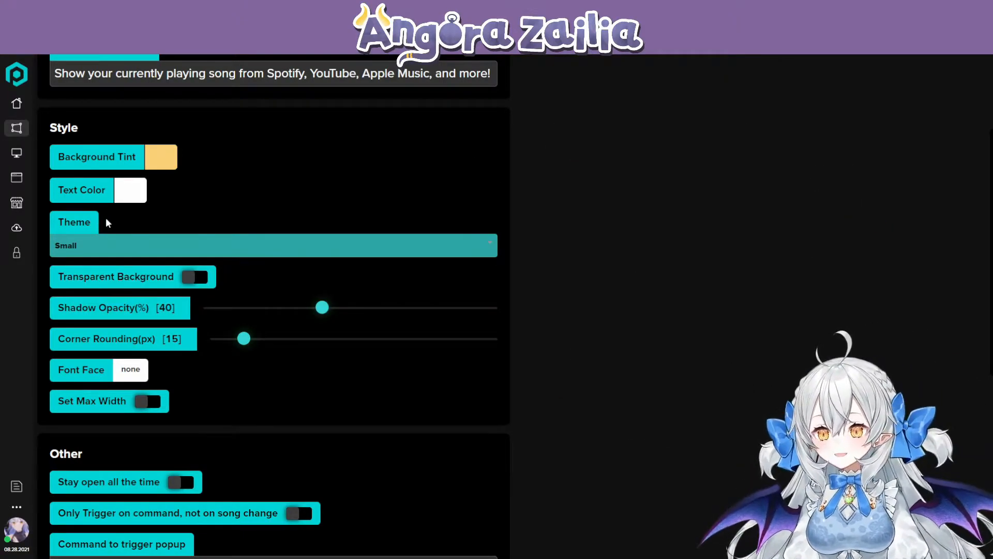
- Review the Now Playing overlay's style settings, including its shadow opacity and corner rounding
scroll(202, 253, "down", 1)
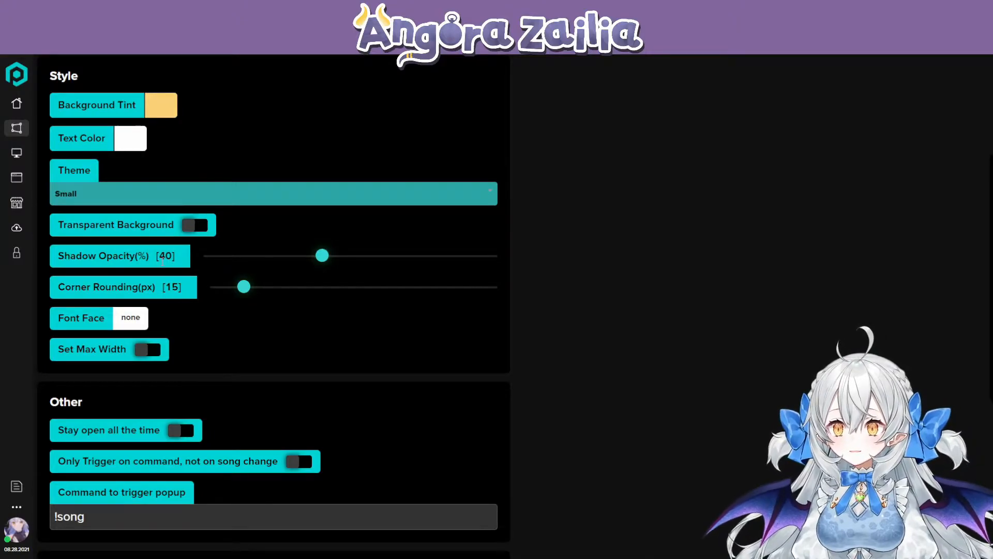
scroll(212, 305, "down", 1)
scroll(215, 319, "up", 1)
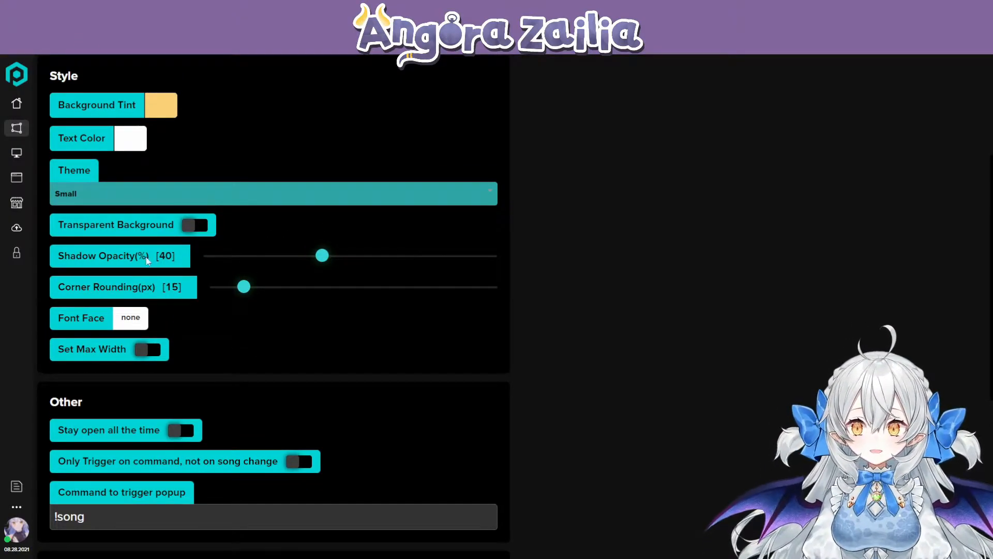
left_click_drag(99, 255, 152, 259)
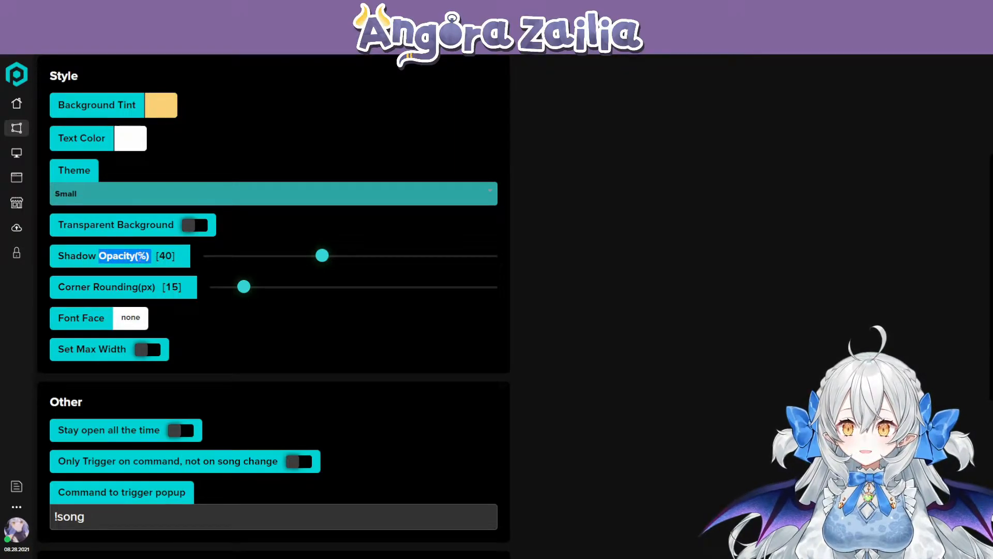
left_click(153, 264)
scroll(154, 264, "down", 1)
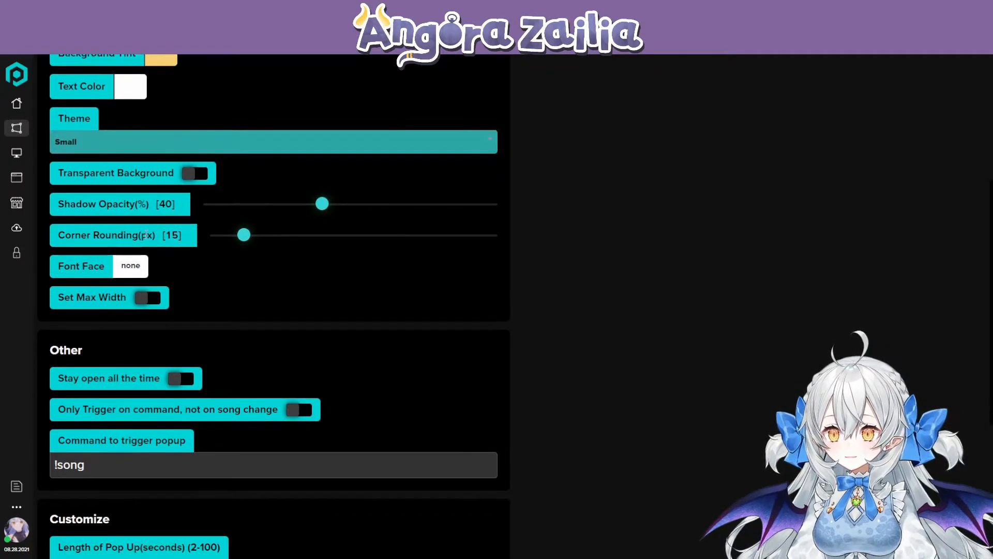
left_click_drag(65, 235, 156, 236)
left_click(77, 235)
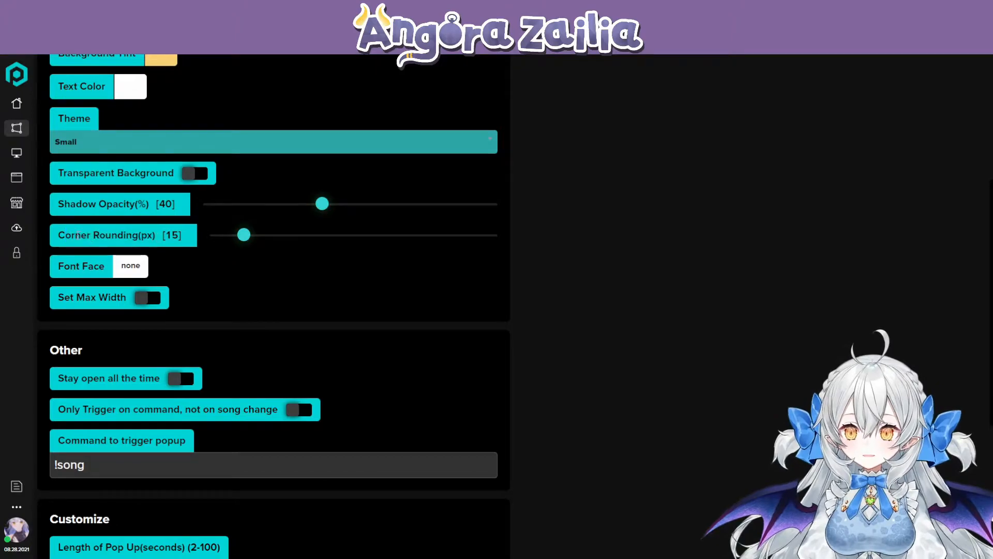
- Browse the fonts offered for the overlay's font face and check the Set Max Width option, leaving it switched off
left_click(140, 267)
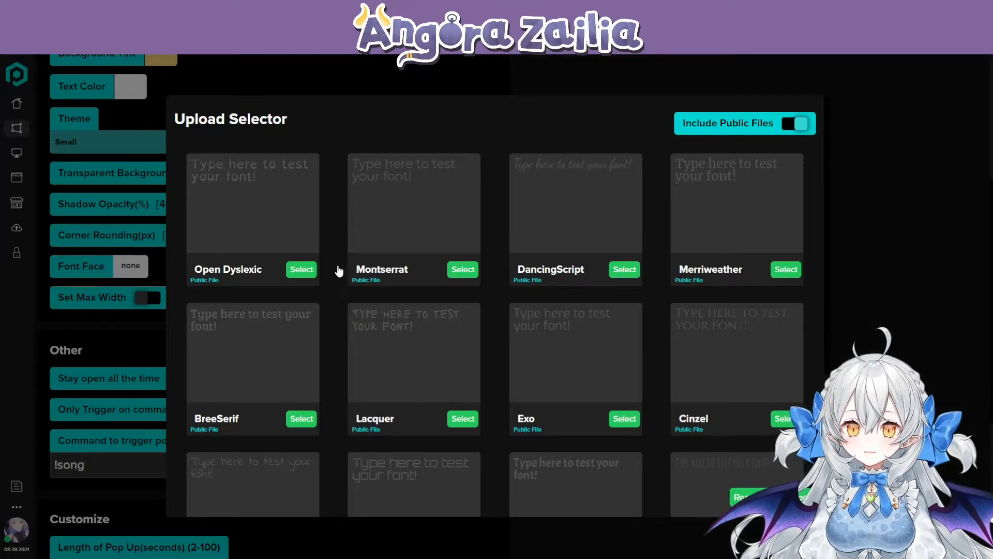
left_click(856, 240)
scroll(155, 271, "down", 1)
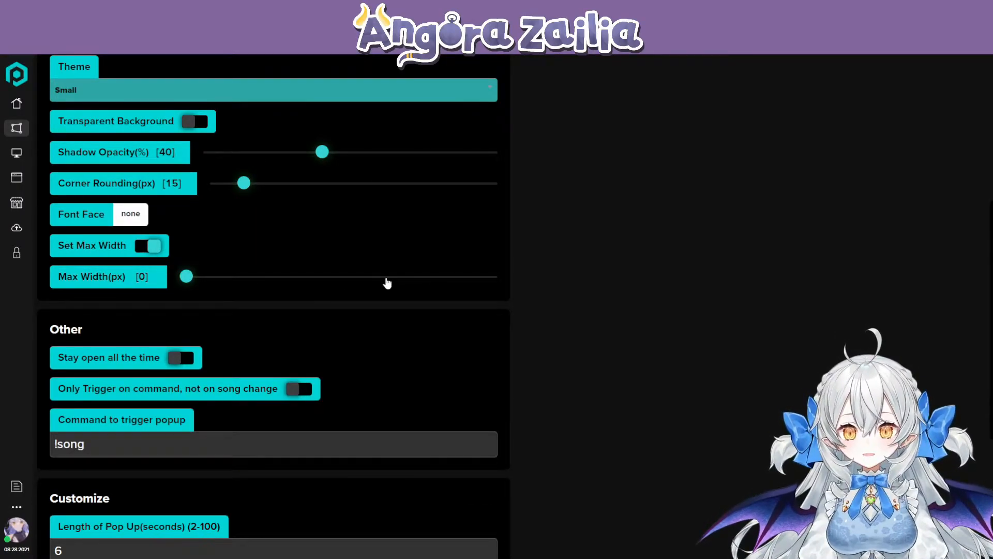
left_click(145, 248)
scroll(243, 277, "down", 2)
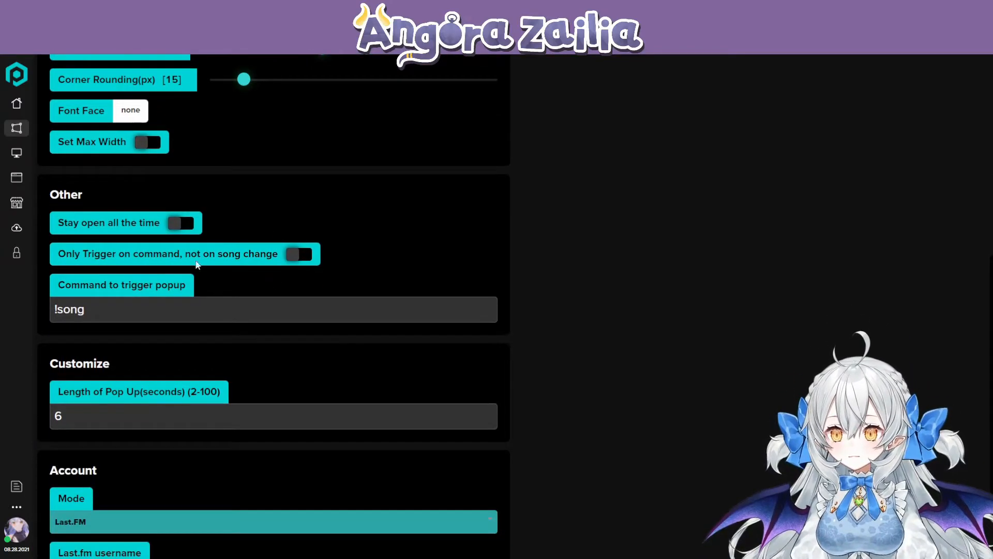
- Examine the overlay's Stay open all the time and Only Trigger on command options and the command that triggers the popup
left_click_drag(58, 223, 162, 223)
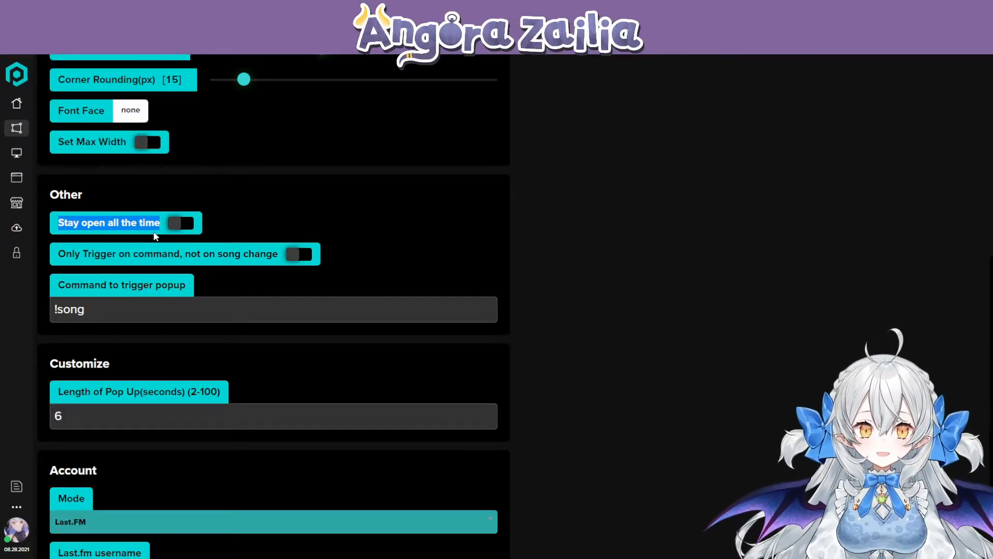
left_click(113, 313)
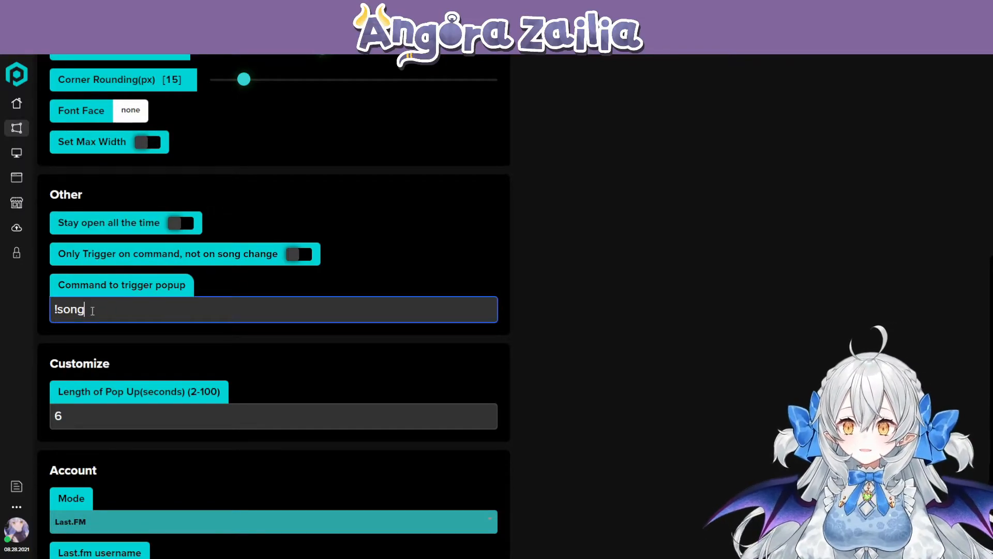
left_click_drag(112, 312, 48, 308)
left_click(173, 304)
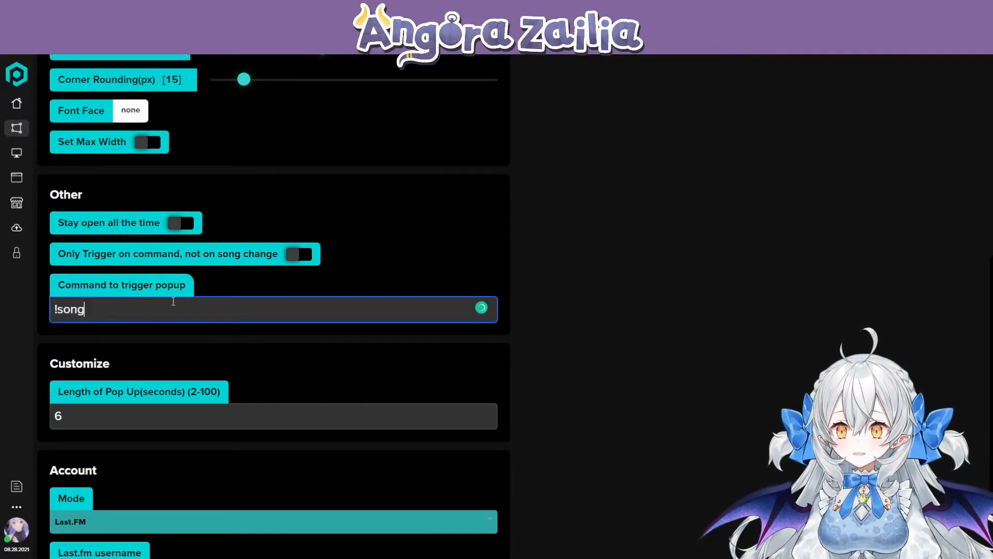
left_click_drag(59, 252, 132, 253)
left_click(132, 253)
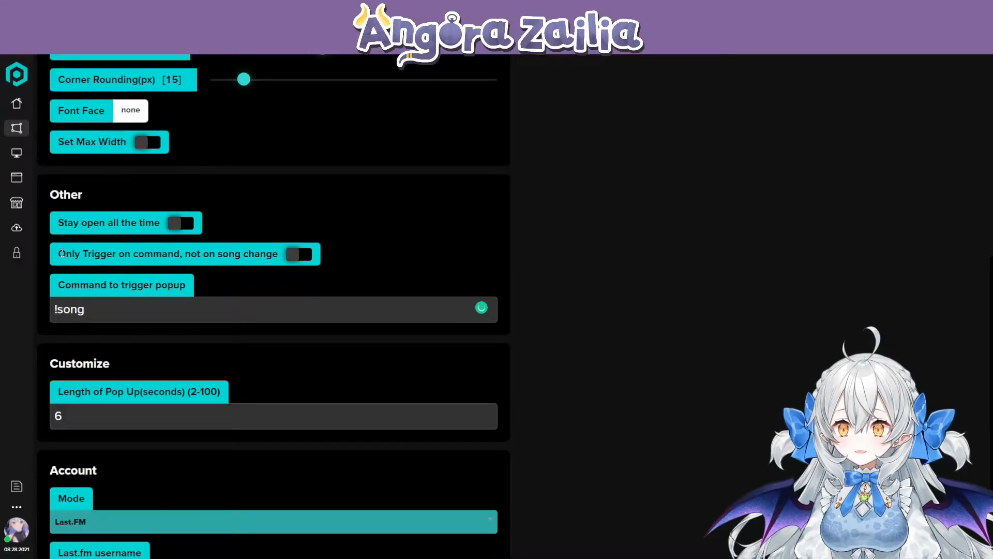
left_click_drag(62, 253, 125, 254)
left_click(213, 250)
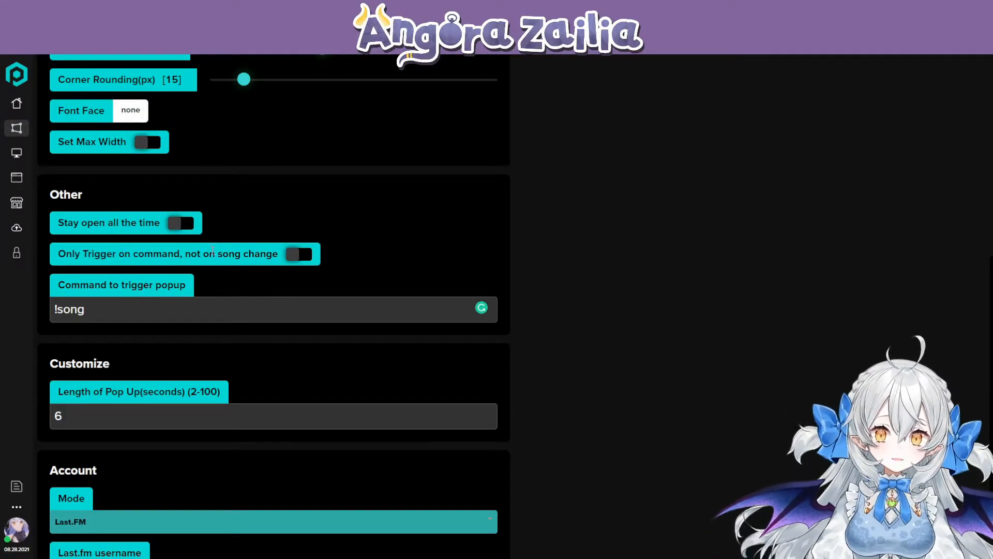
left_click_drag(191, 252, 280, 253)
left_click(143, 252)
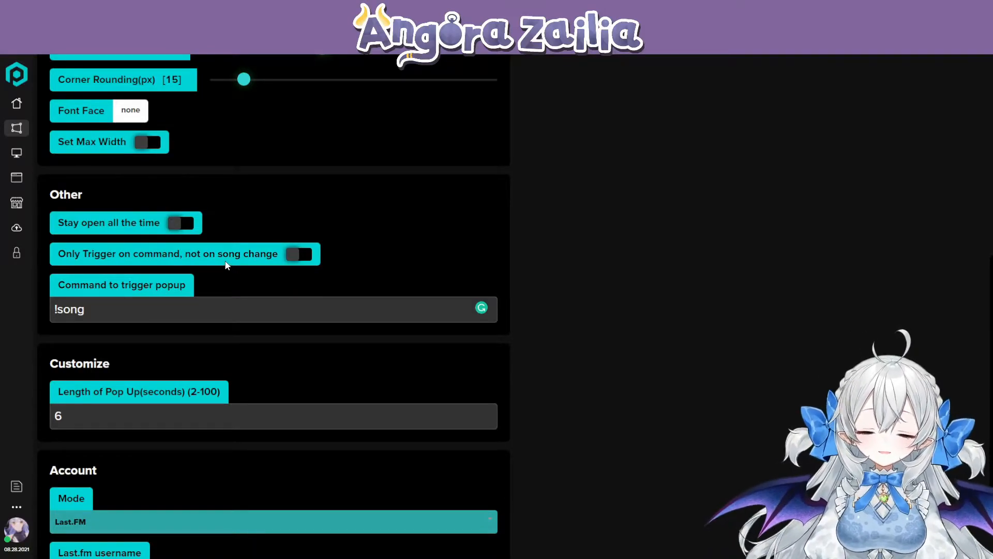
left_click_drag(84, 310, 52, 312)
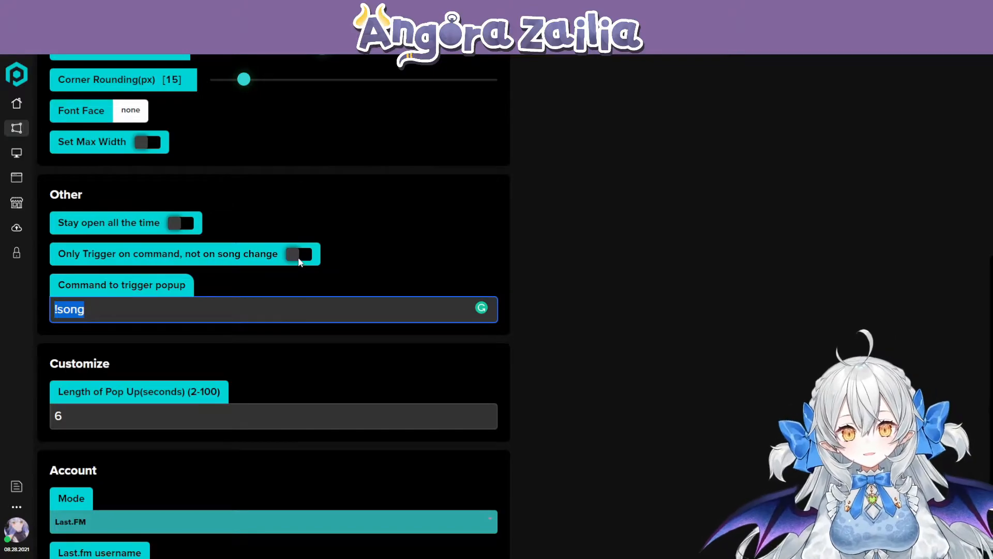
- Check the setting for the popup's length in seconds
scroll(232, 265, "down", 2)
left_click(129, 298)
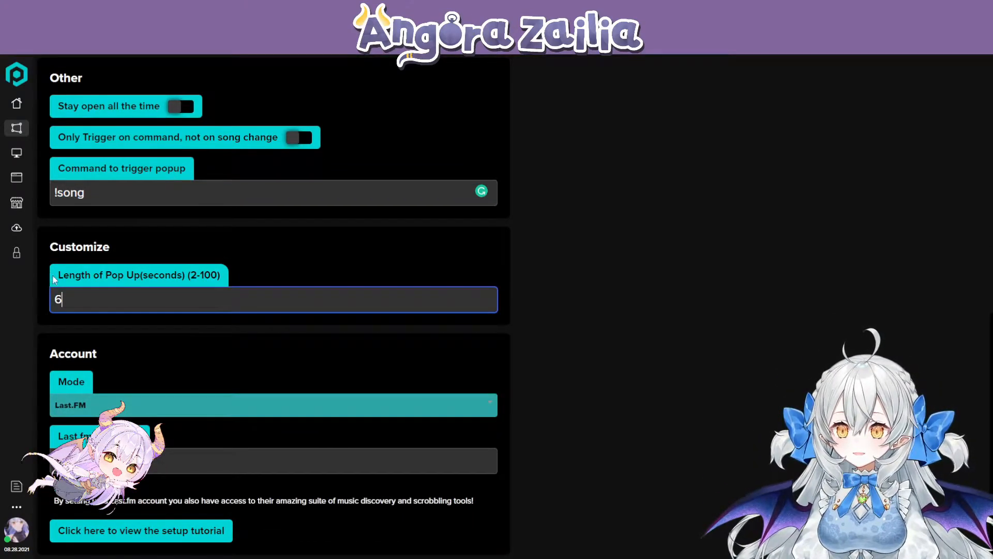
left_click_drag(56, 275, 217, 276)
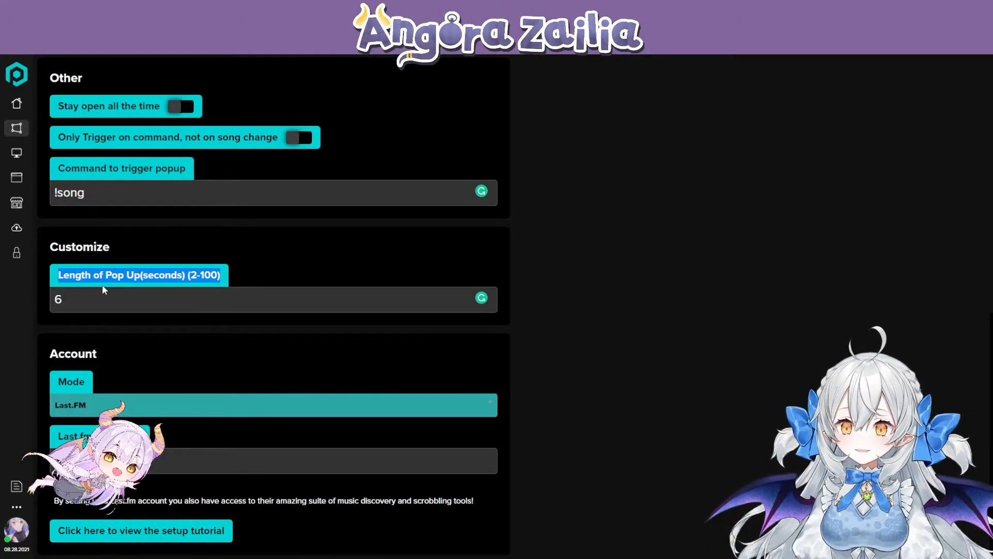
left_click(85, 290)
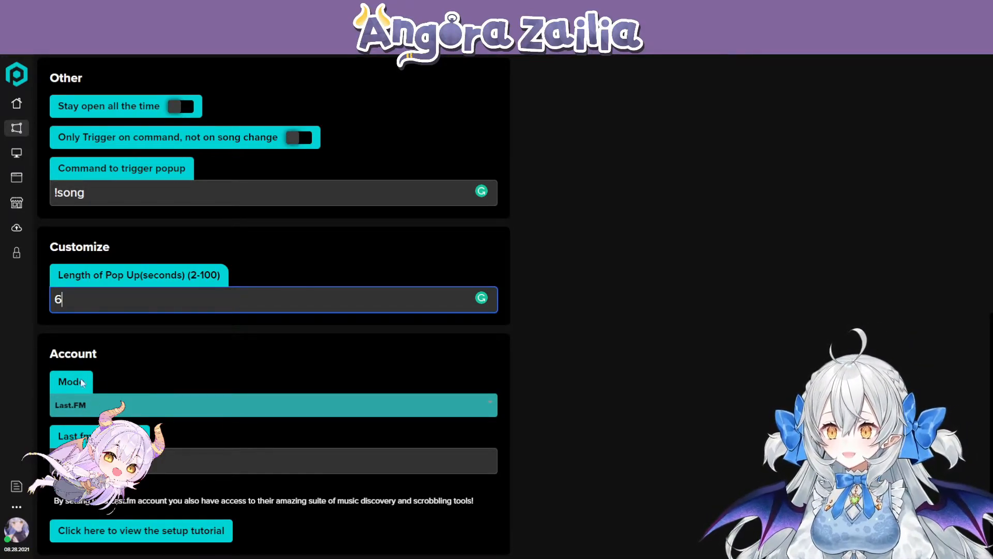
- Look through the account modes available for the Now Playing overlay and locate the Last.fm username field
left_click(105, 405)
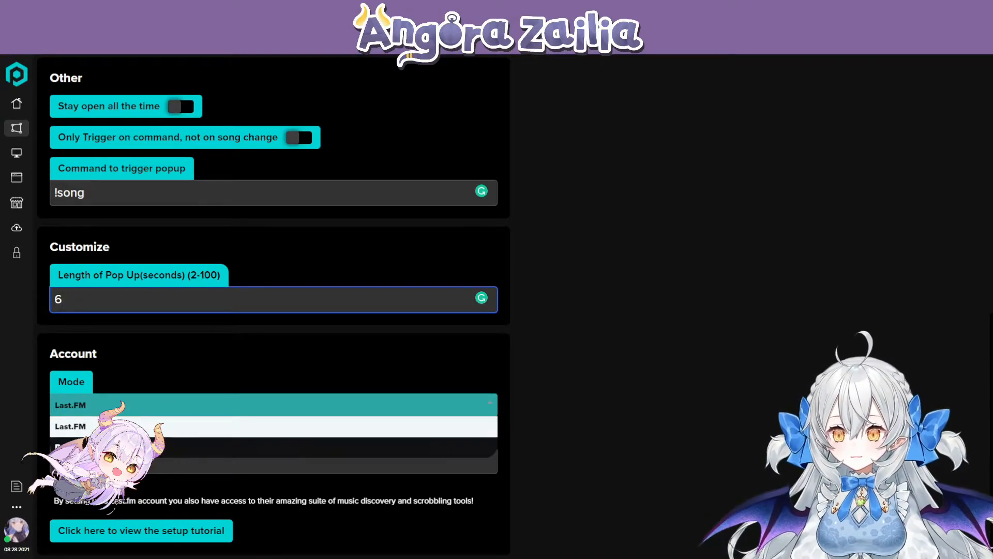
left_click(129, 380)
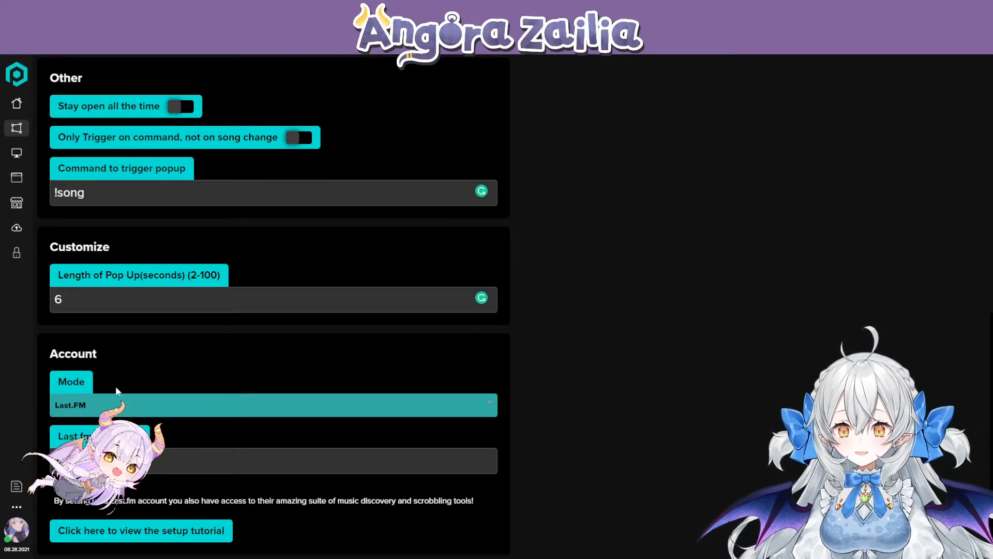
left_click_drag(59, 438, 132, 437)
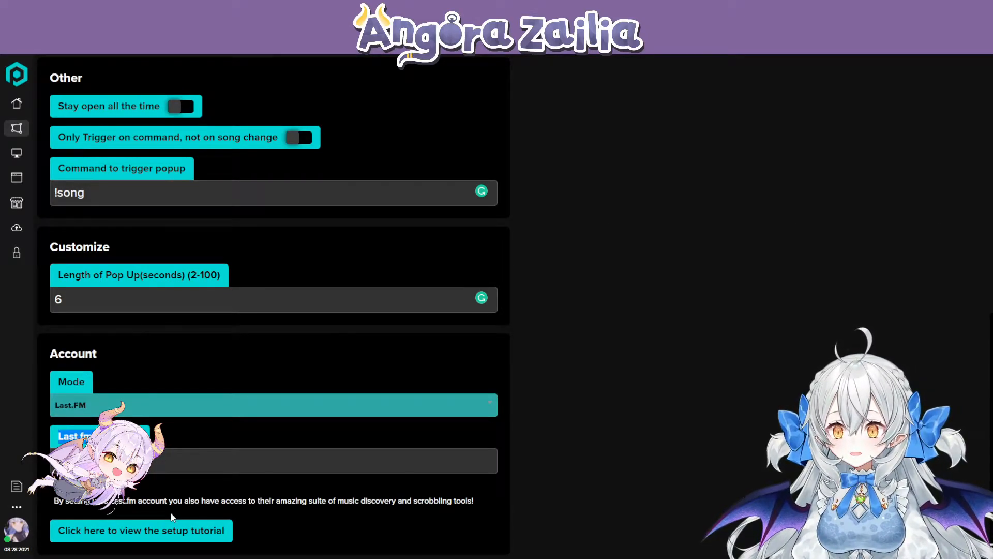
left_click(129, 461)
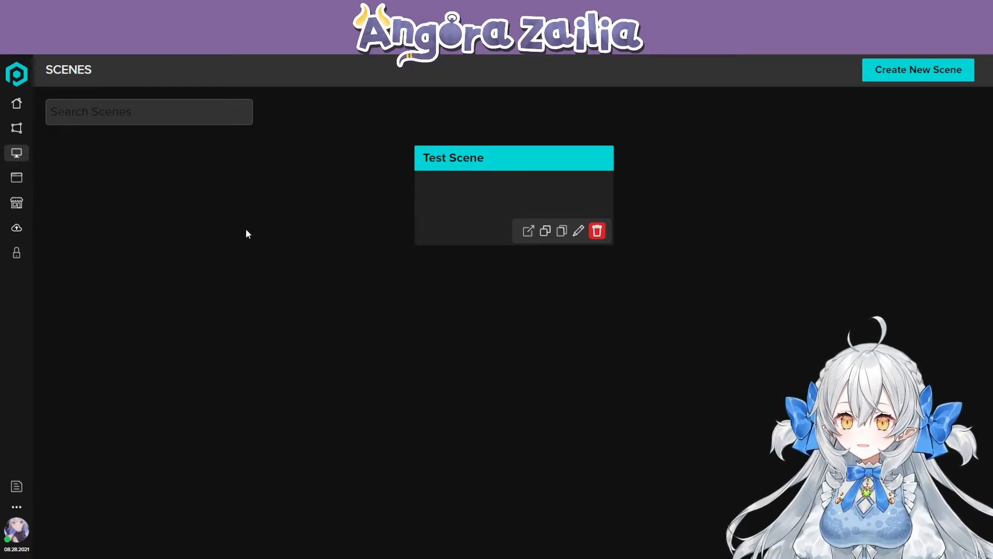
- Open Test Scene for editing and browse the component types and existing overlays that can be added to it
left_click(578, 232)
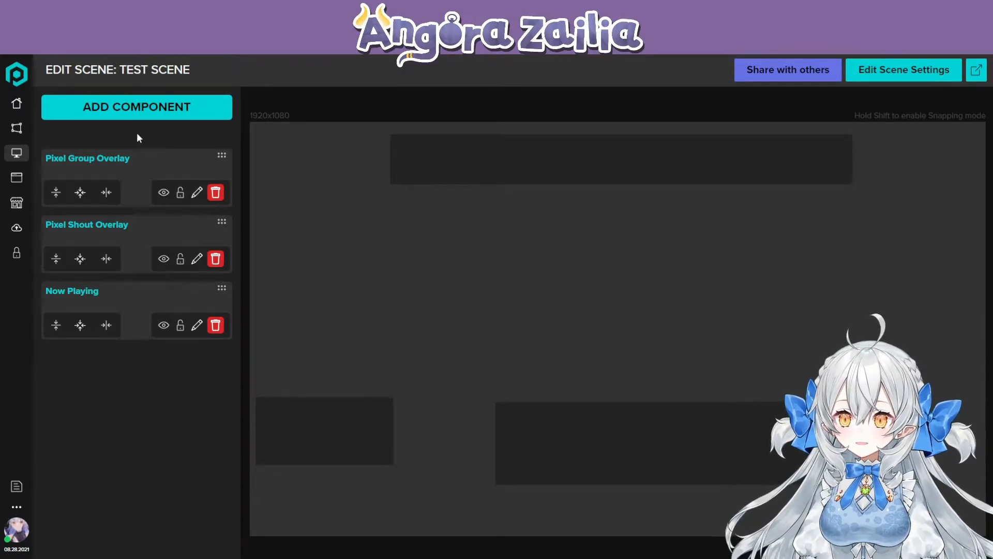
left_click(136, 108)
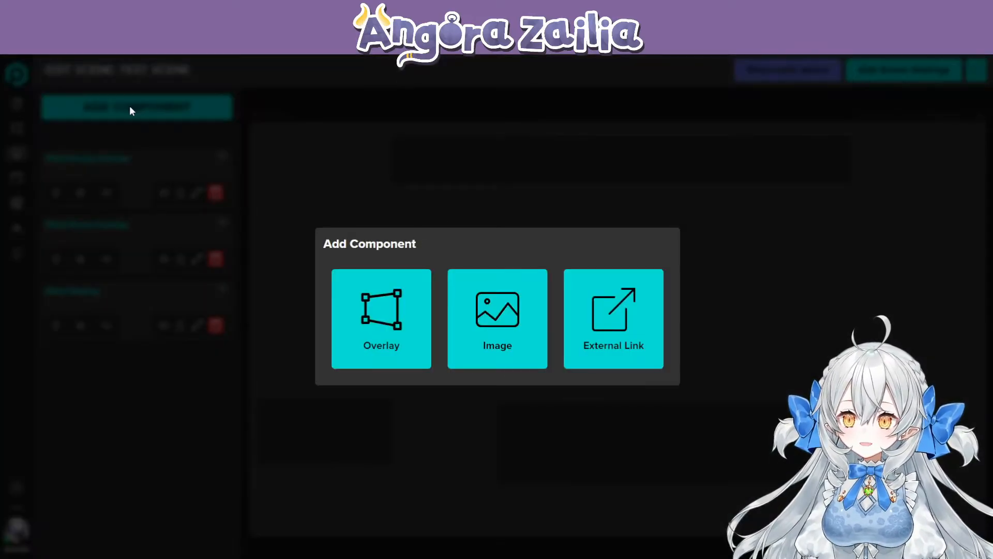
left_click(408, 331)
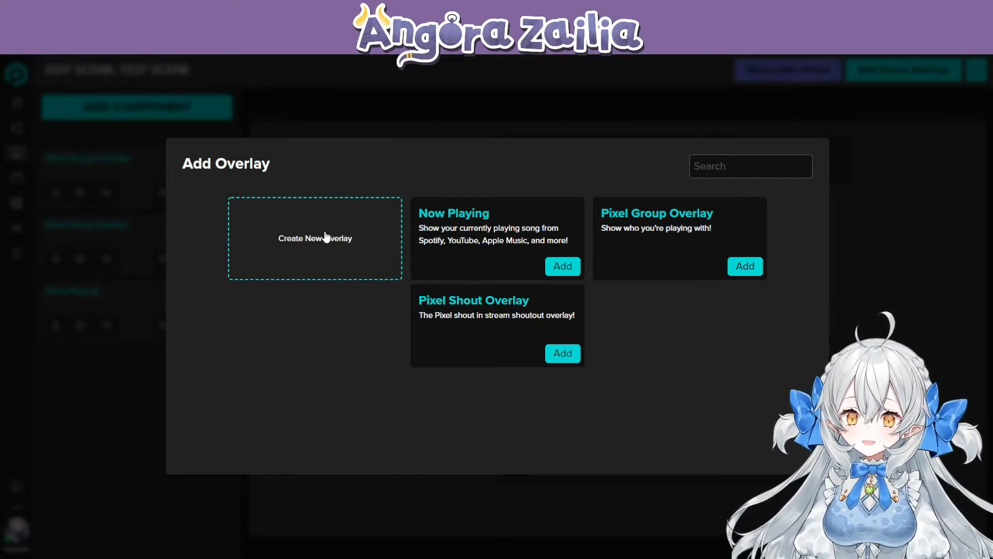
left_click(118, 401)
left_click(155, 108)
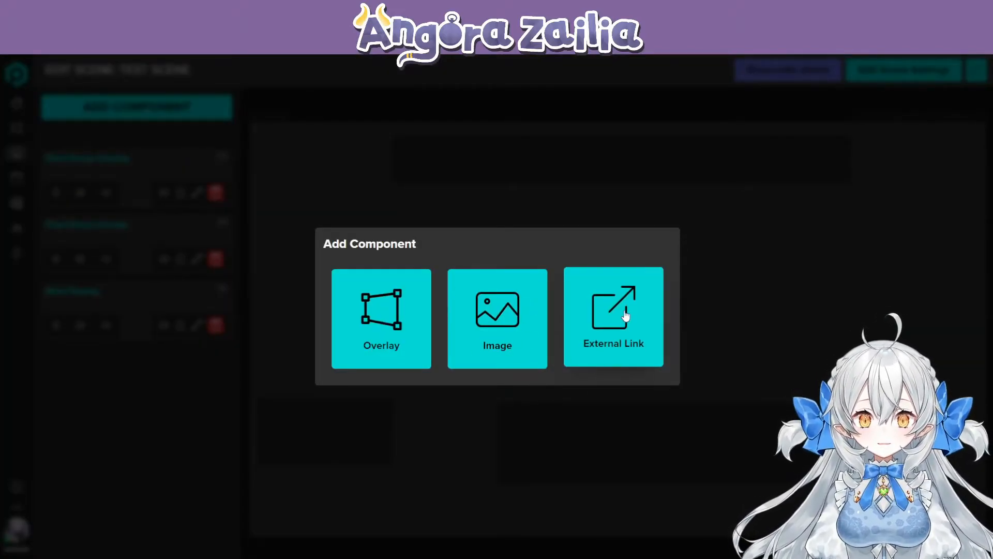
left_click(270, 204)
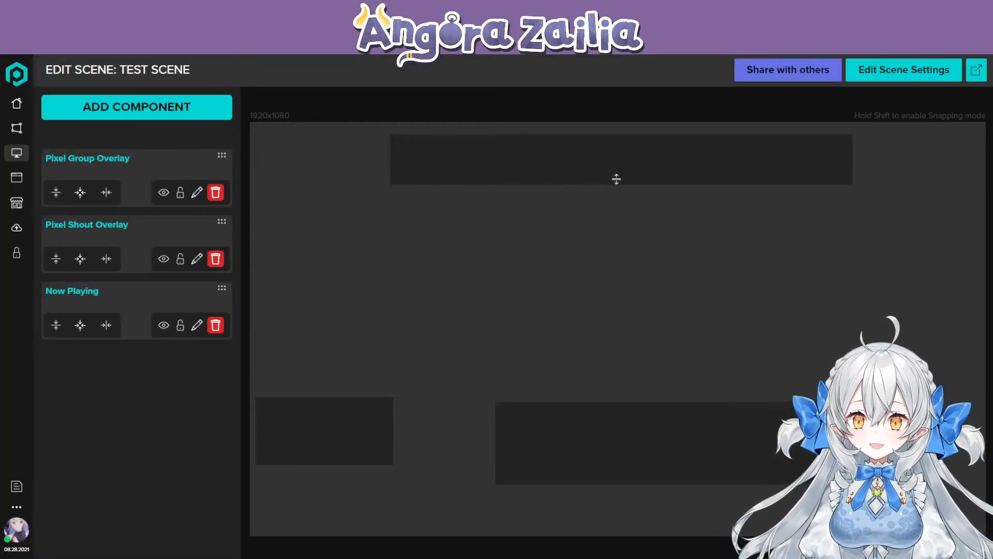
- Shift the Pixel Group, Now Playing and Pixel Shout overlays slightly on the Test Scene canvas
left_click_drag(601, 164, 614, 166)
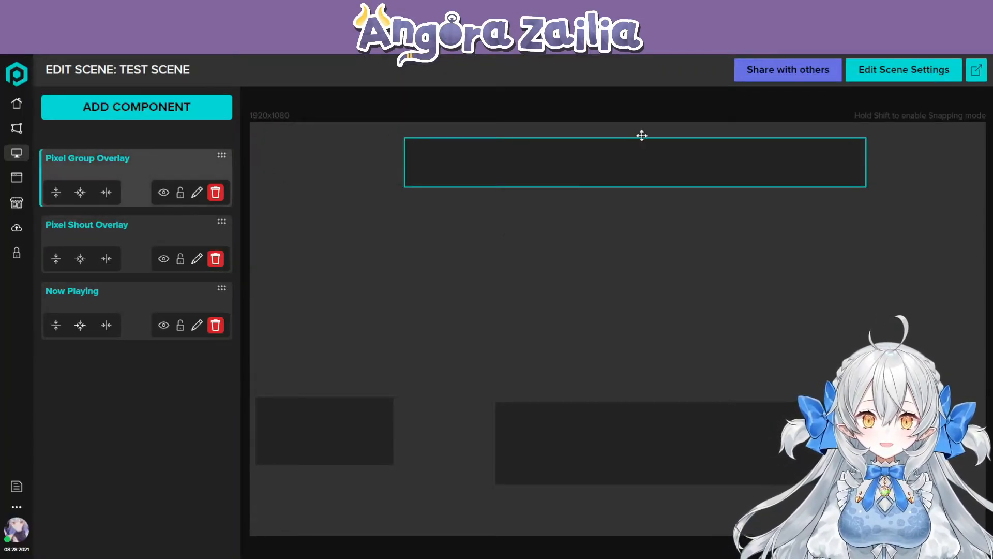
left_click(364, 412)
left_click_drag(616, 440, 624, 447)
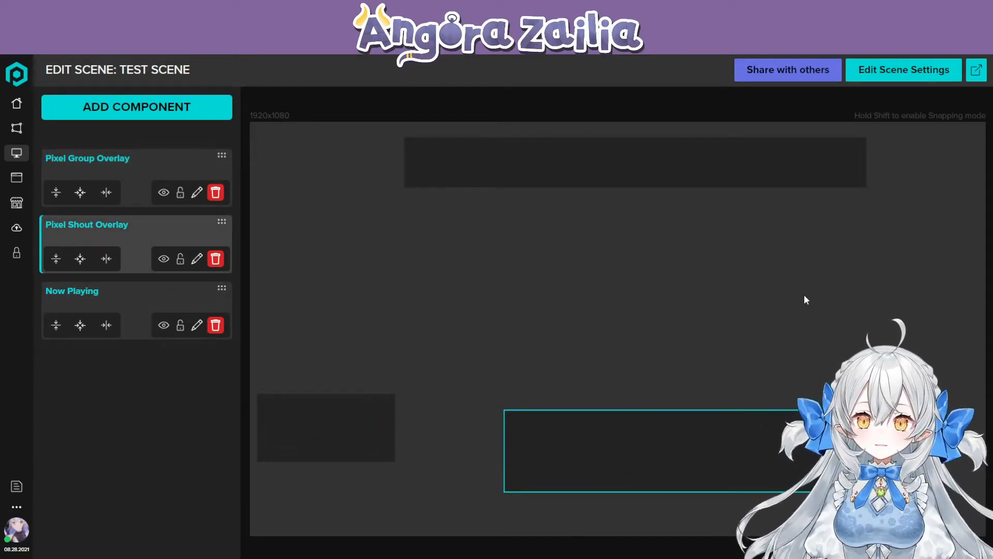
- Review Test Scene's name and size settings and save them with the 1920 x 1080 preset
left_click(885, 78)
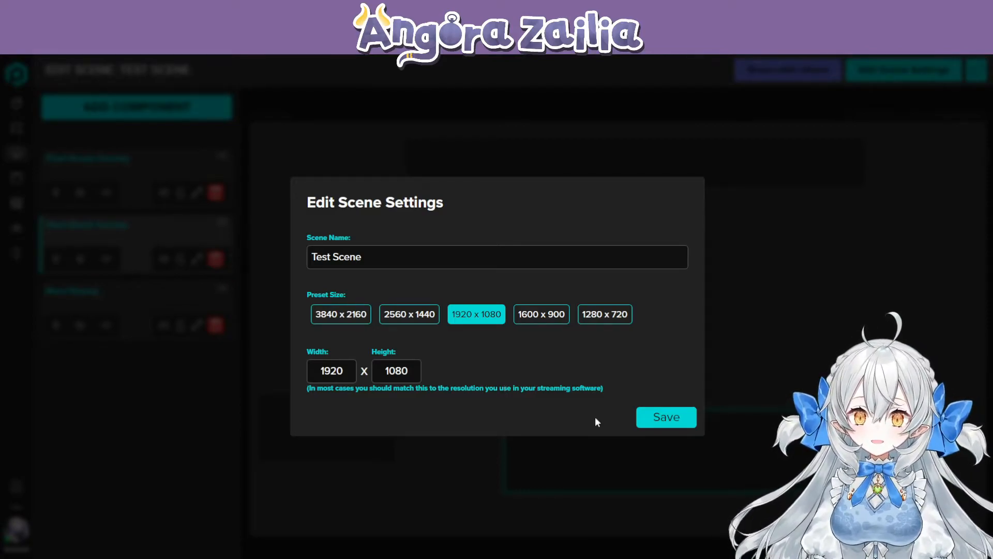
left_click(664, 416)
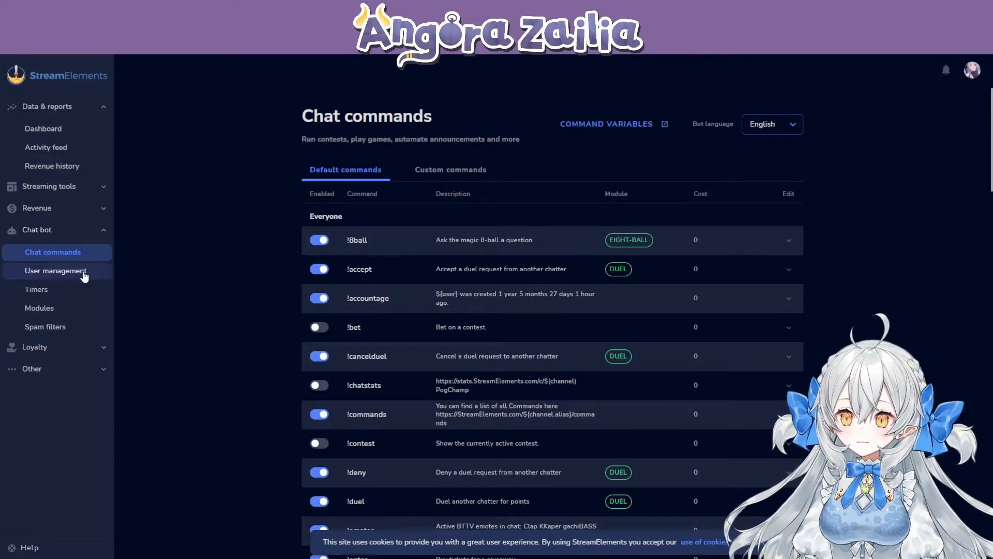
- In StreamElements' custom chat commands, expand the !so command and examine its response text
left_click(458, 171)
scroll(324, 334, "down", 2)
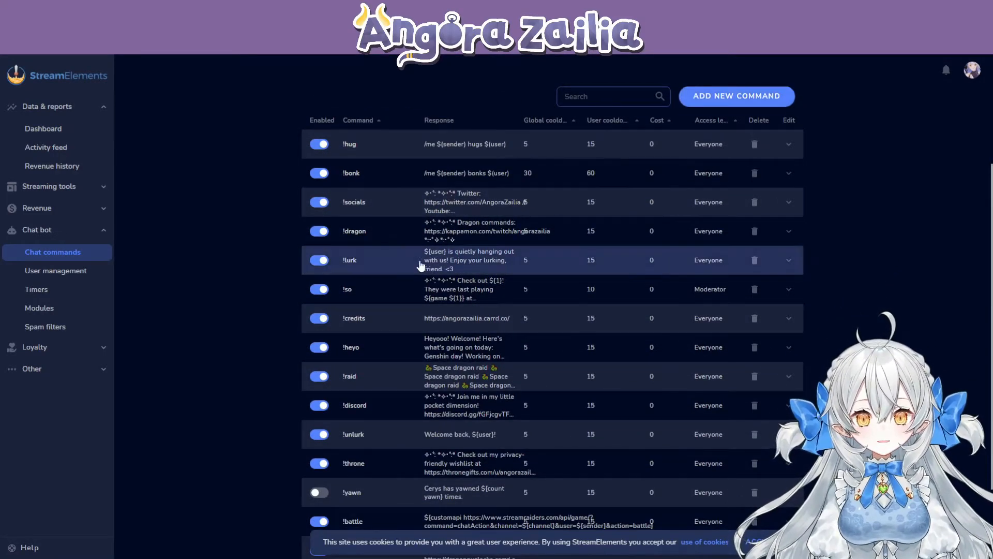
scroll(355, 284, "down", 2)
scroll(431, 433, "up", 3)
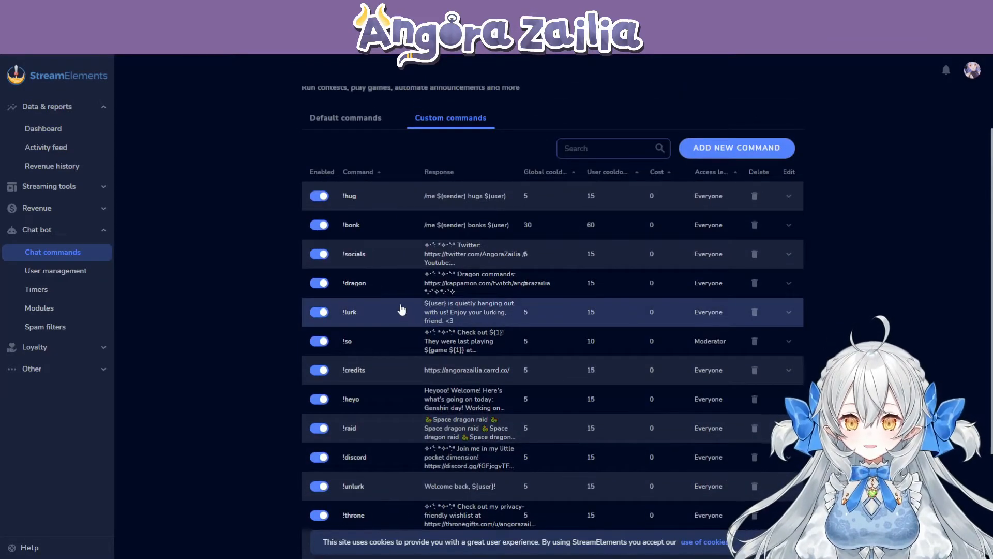
left_click(381, 343)
scroll(252, 324, "down", 3)
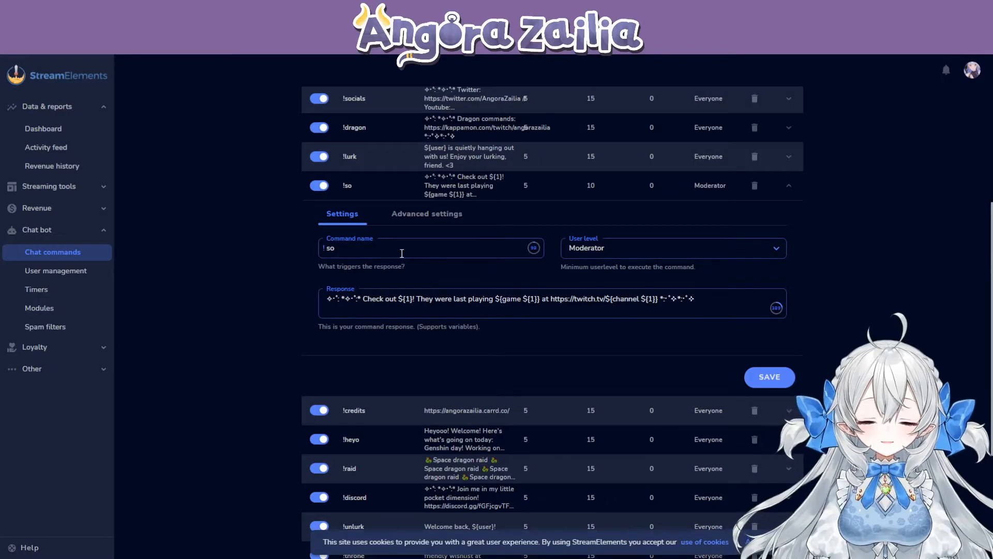
left_click_drag(364, 301, 494, 304)
left_click(715, 293)
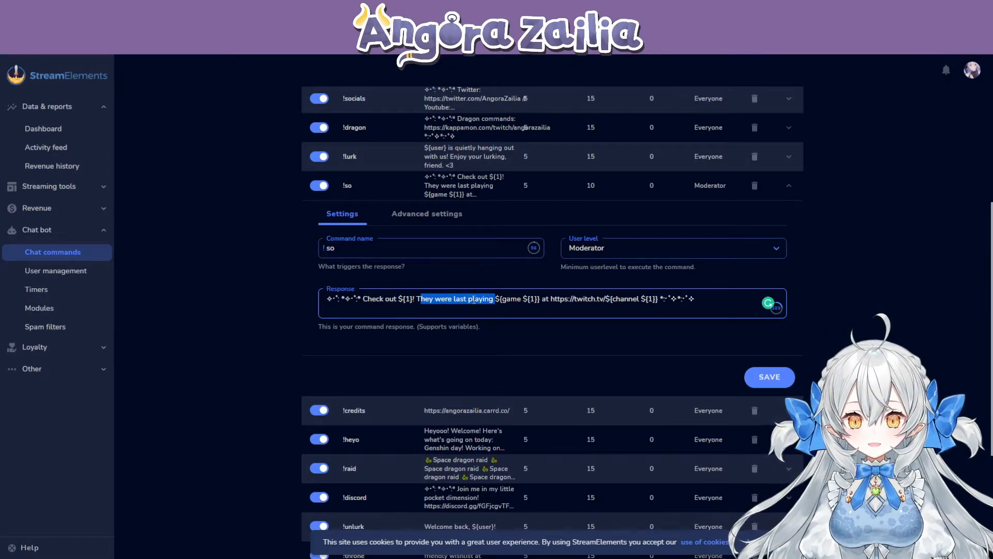
- Collapse the !so command, expand the !multi command, examine its name and response text, and collapse it again
left_click(493, 228)
left_click(414, 193)
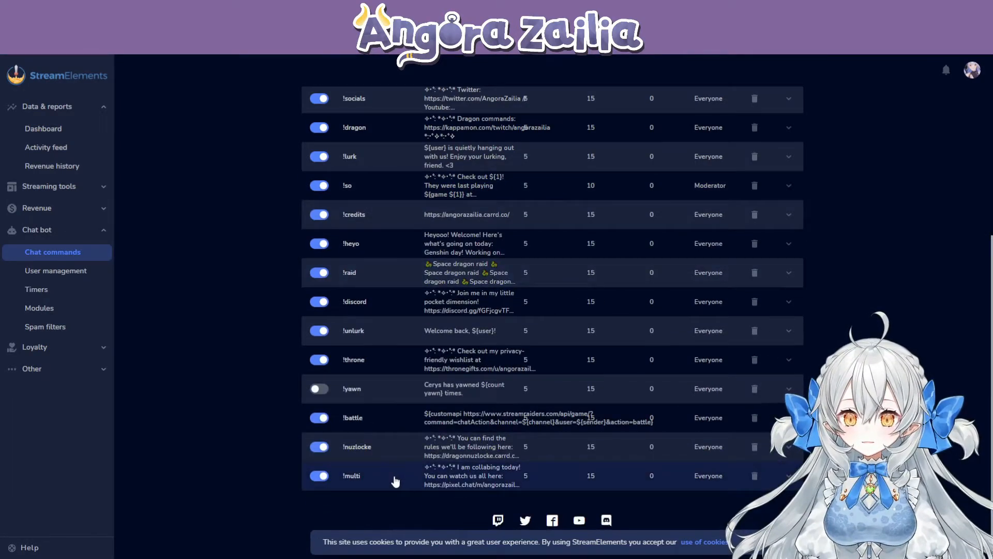
left_click(397, 481)
scroll(399, 455, "down", 4)
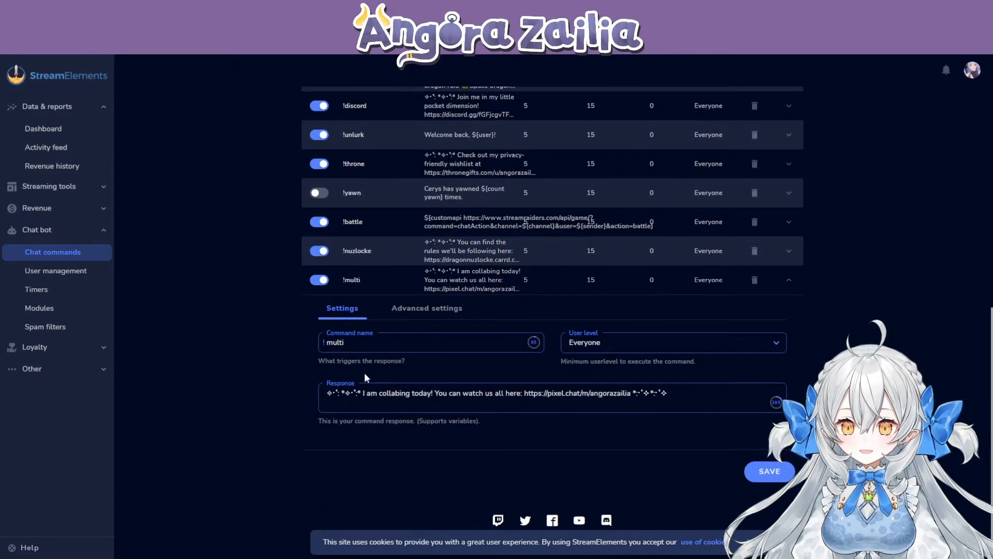
left_click(358, 345)
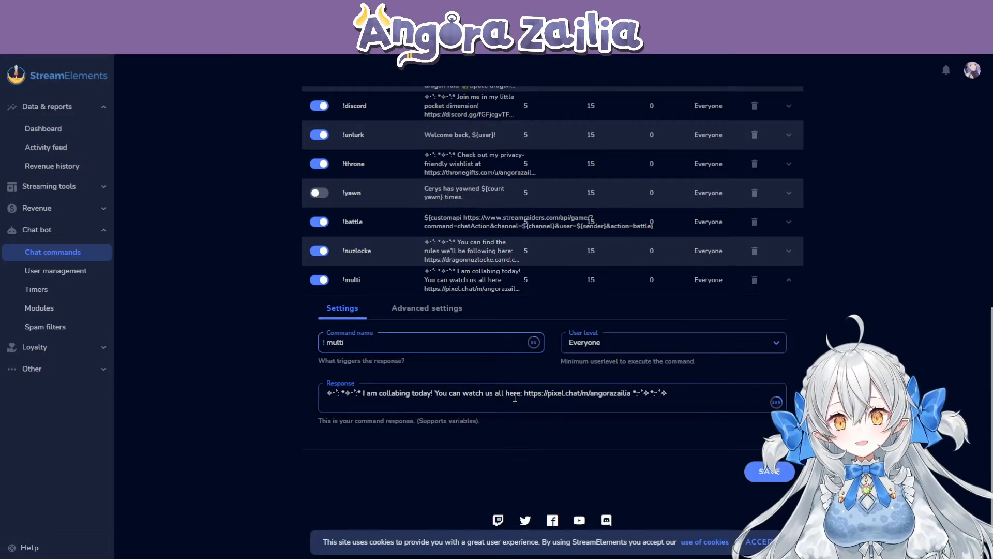
left_click_drag(364, 391, 640, 394)
left_click(460, 393)
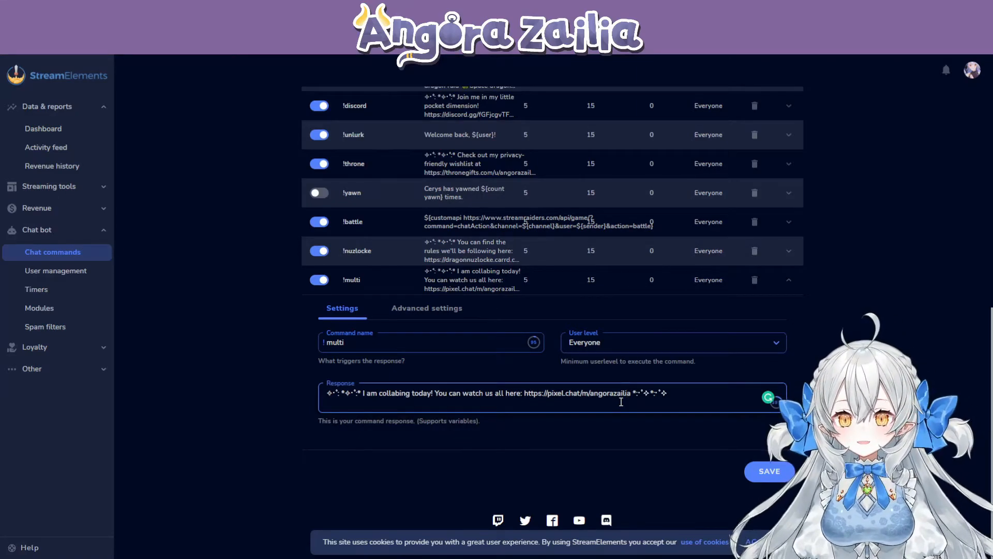
left_click(366, 285)
- Expand the !so command again and examine its user level setting
scroll(390, 308, "up", 5)
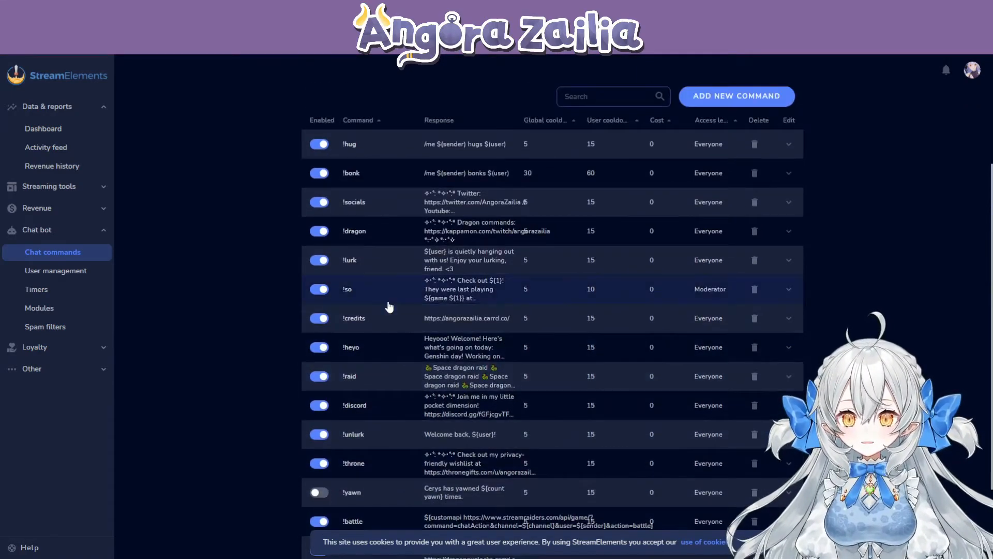
left_click(388, 295)
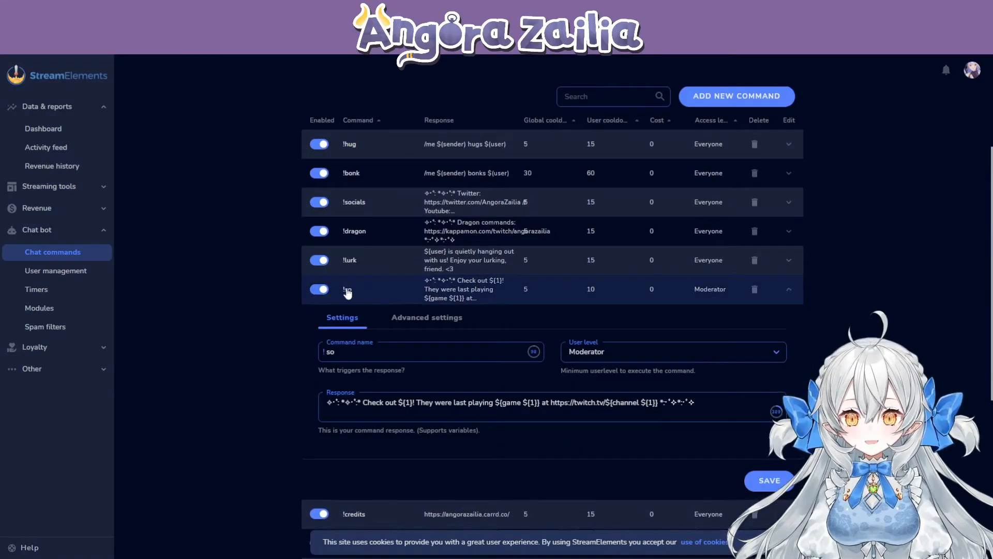
left_click(606, 352)
left_click(649, 355)
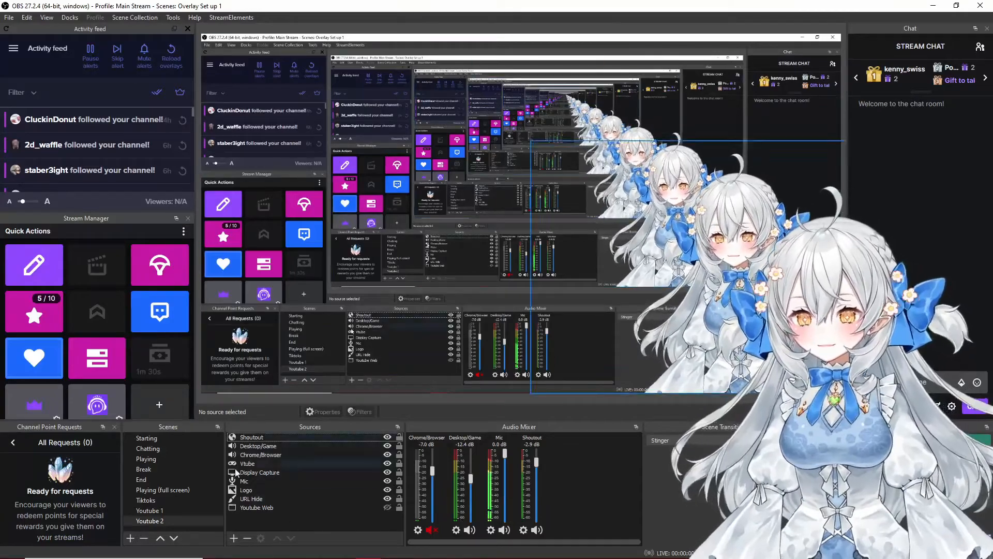
- Switch to OBS and add a new browser source to the Youtube 2 scene, keeping the name Browser
left_click(235, 539)
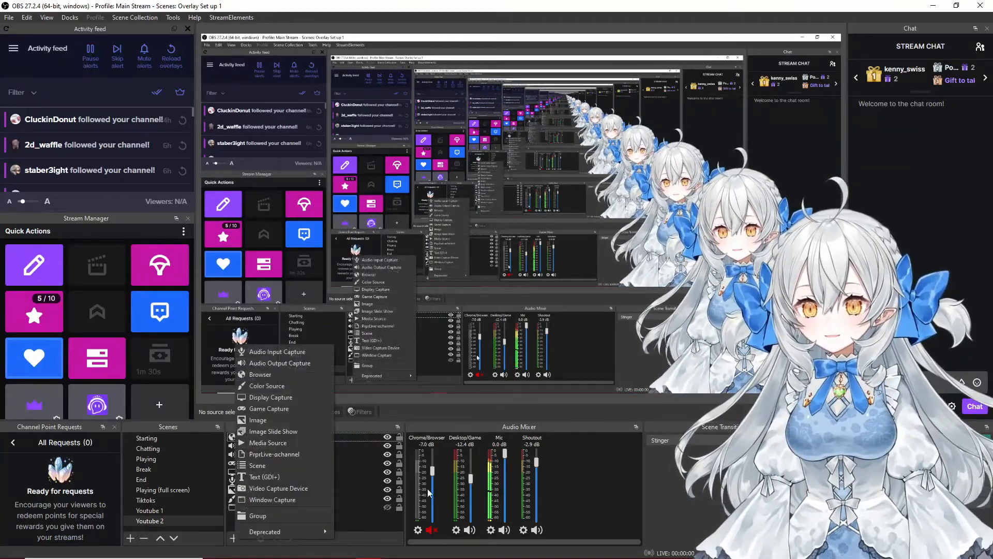
left_click(287, 378)
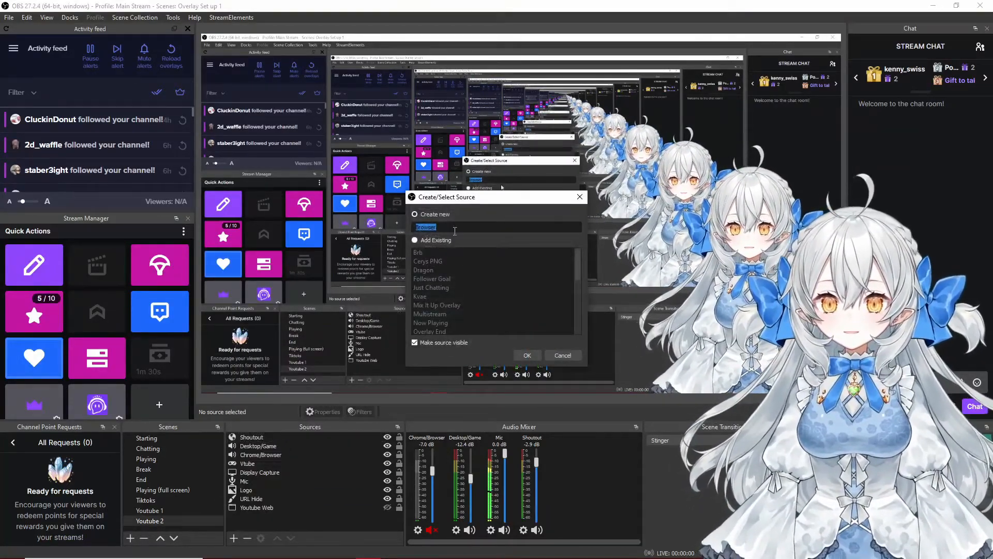
left_click(527, 355)
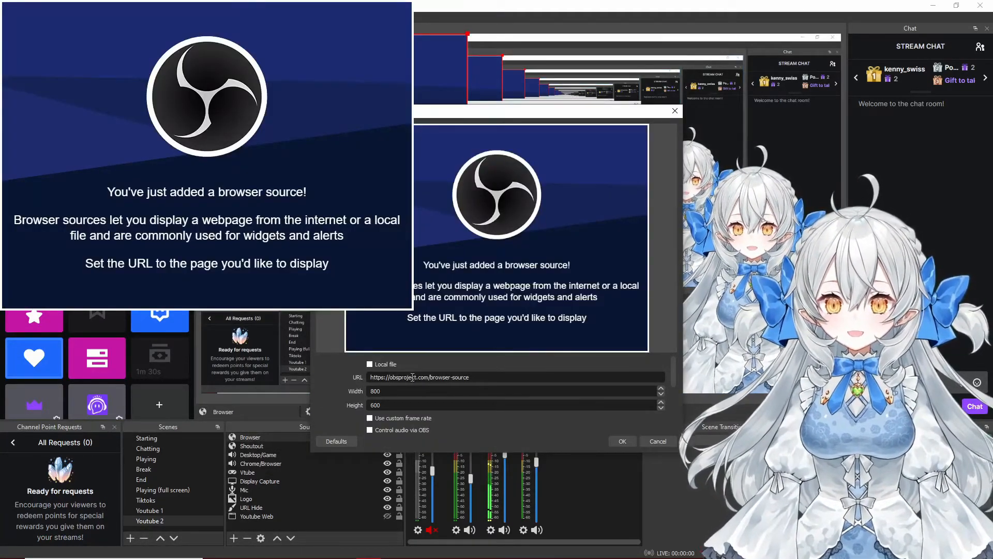
- Review the browser source's URL, size, audio, custom CSS and refresh options, and accept them with the default values
left_click_drag(373, 379, 471, 379)
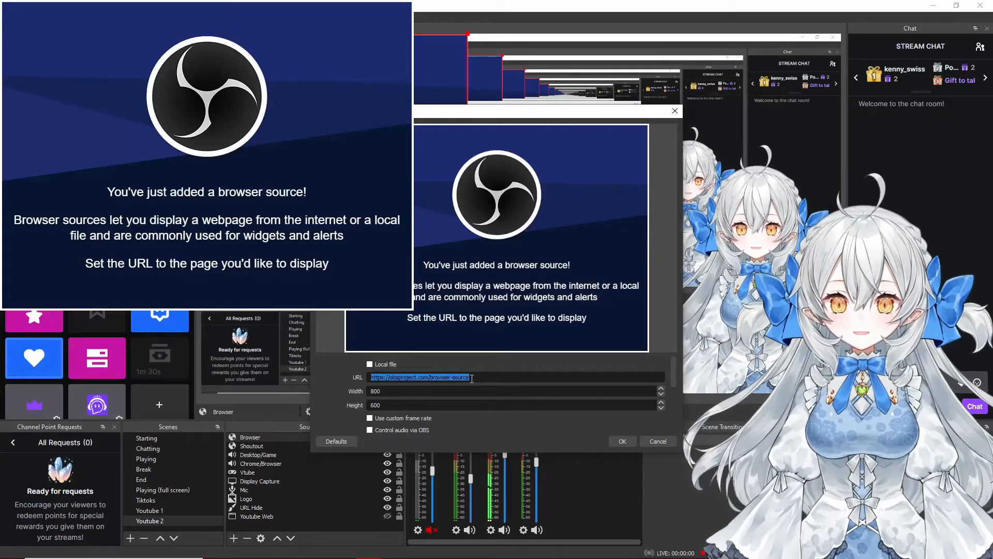
scroll(465, 377, "down", 2)
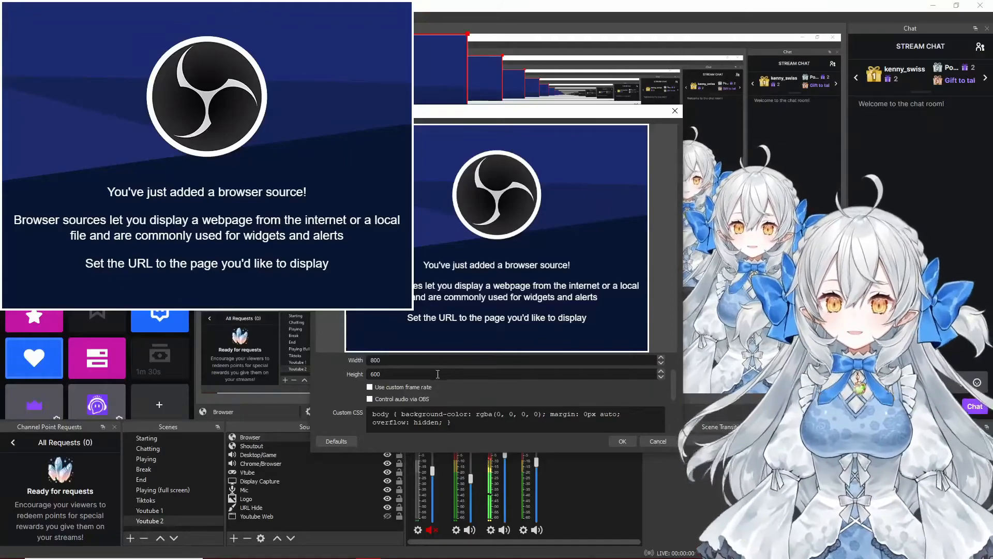
scroll(437, 373, "down", 1)
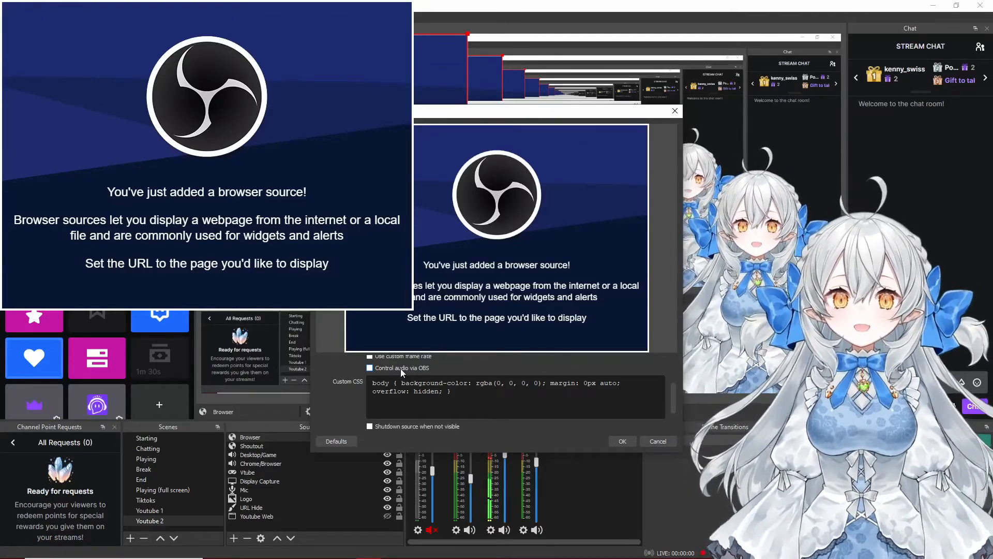
scroll(400, 368, "down", 1)
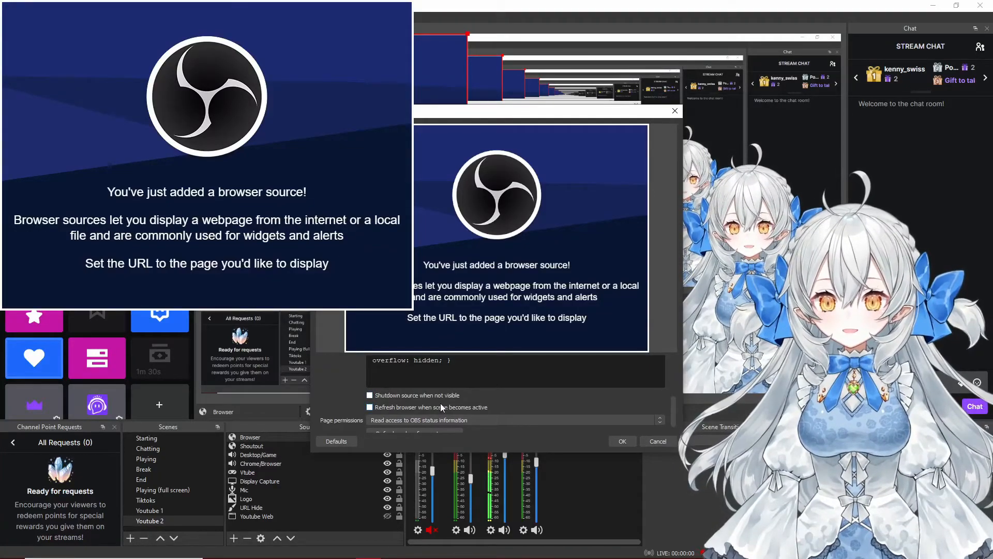
left_click(625, 443)
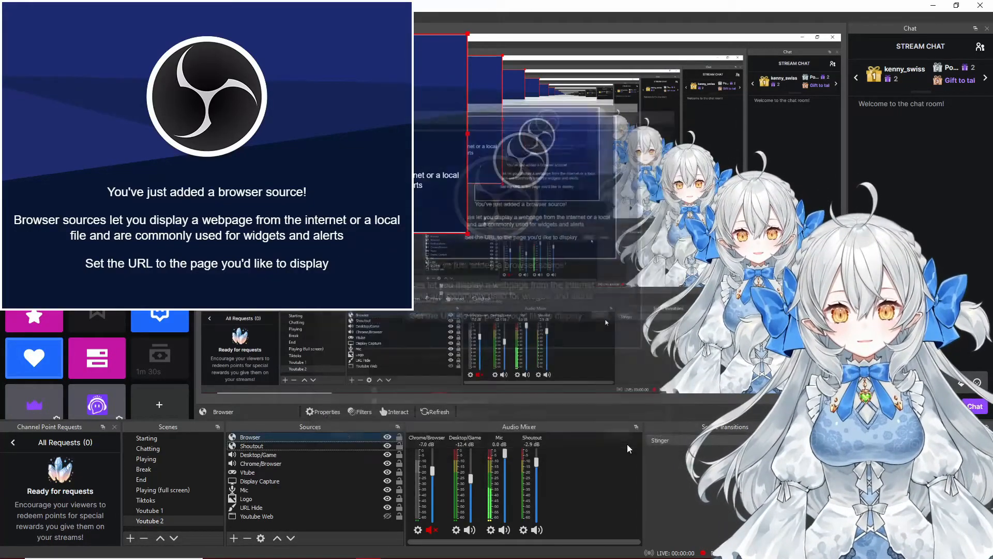